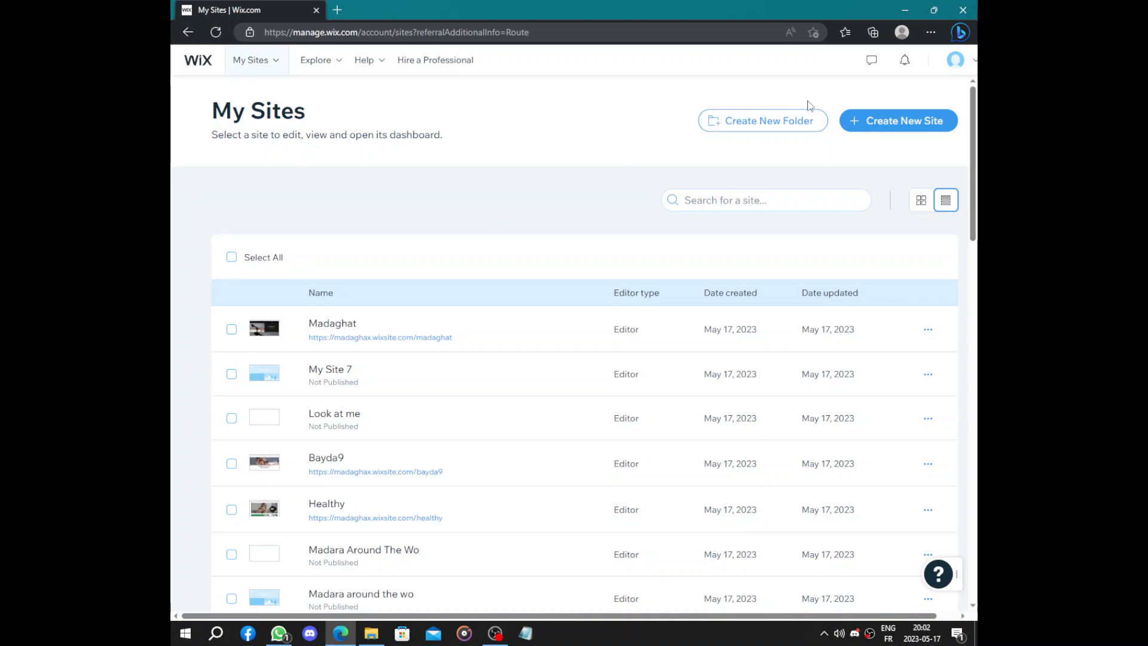
Start creating a new site and set its website type to Personal Trainer
left_click(901, 118)
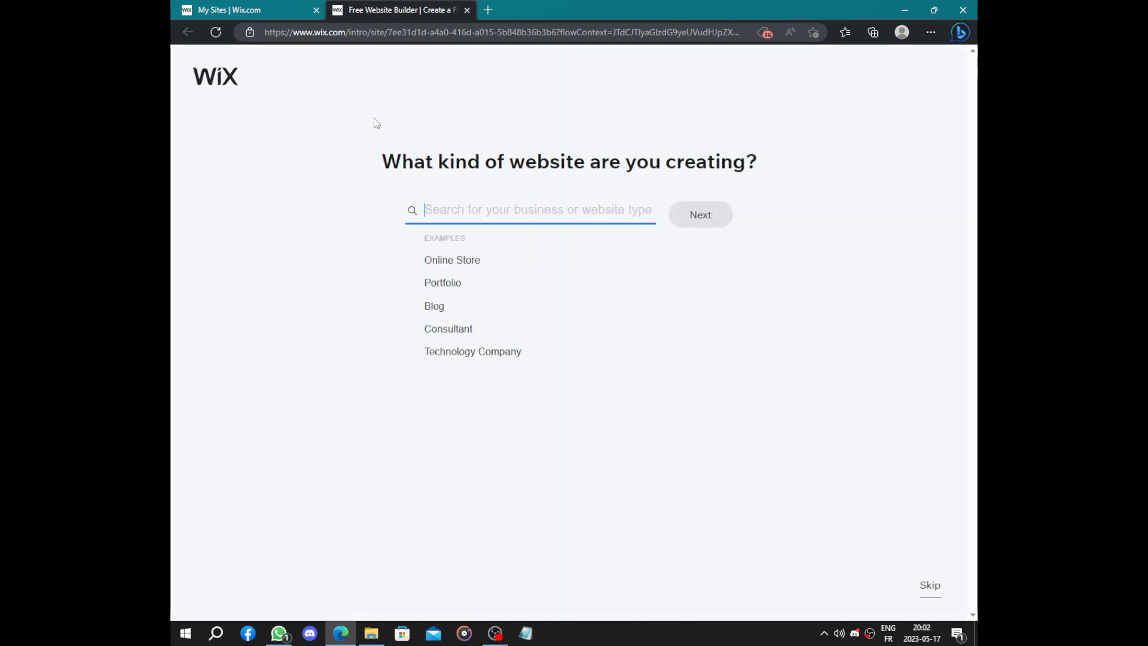
left_click_drag(366, 161, 761, 148)
left_click(547, 222)
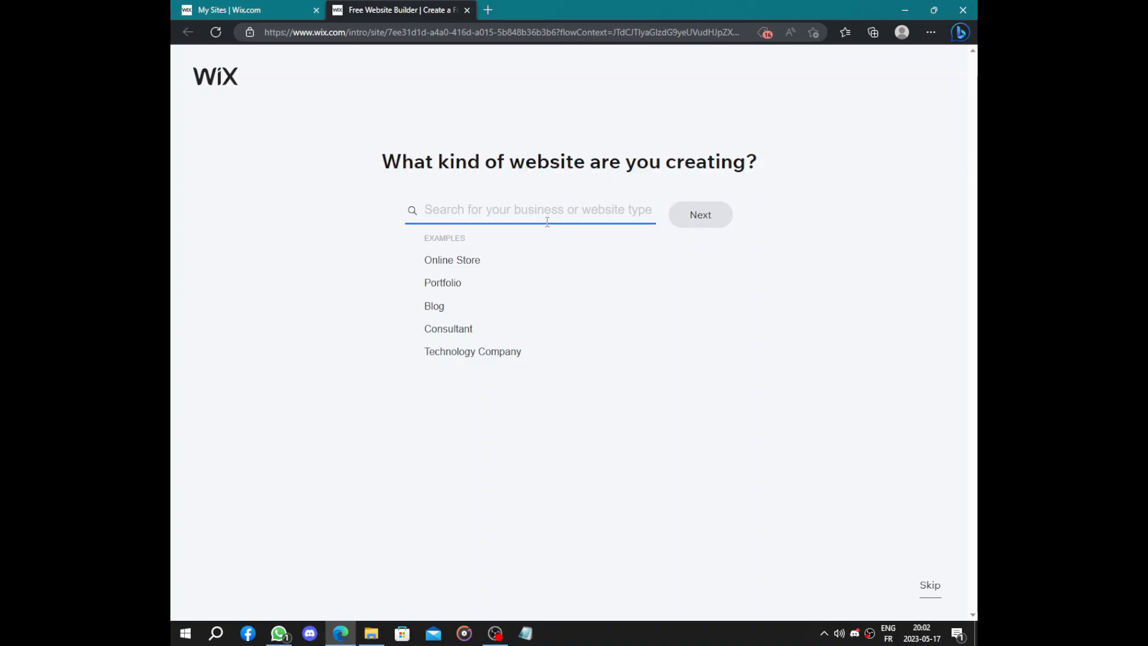
type("pre")
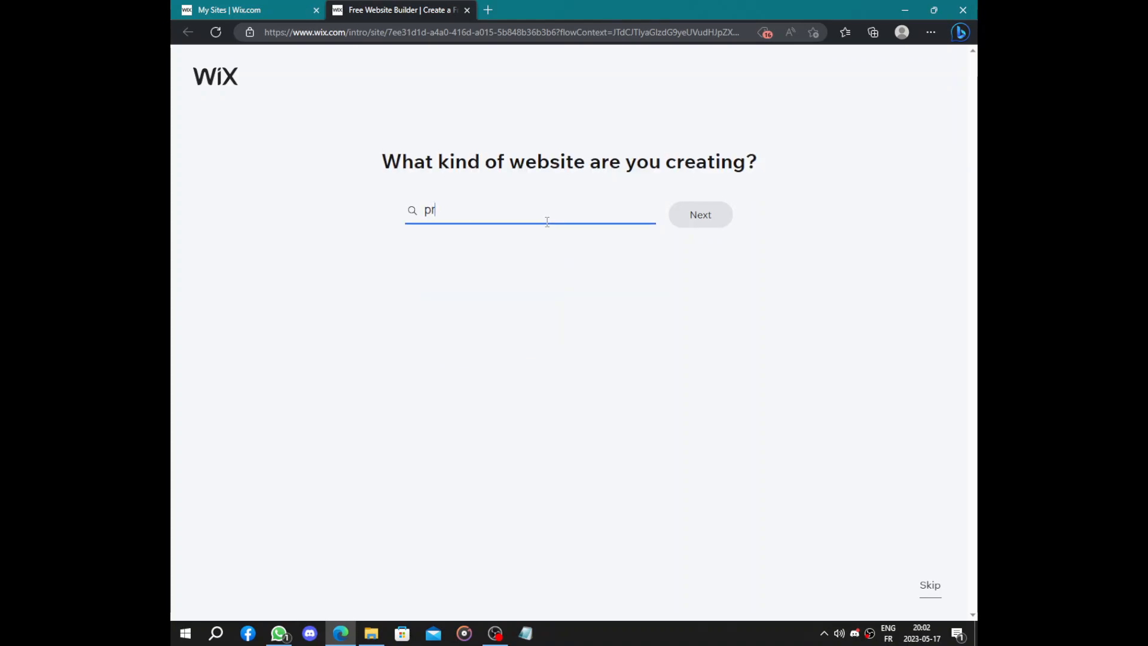
key("BackSpace")
key("BackSpace")
type("e")
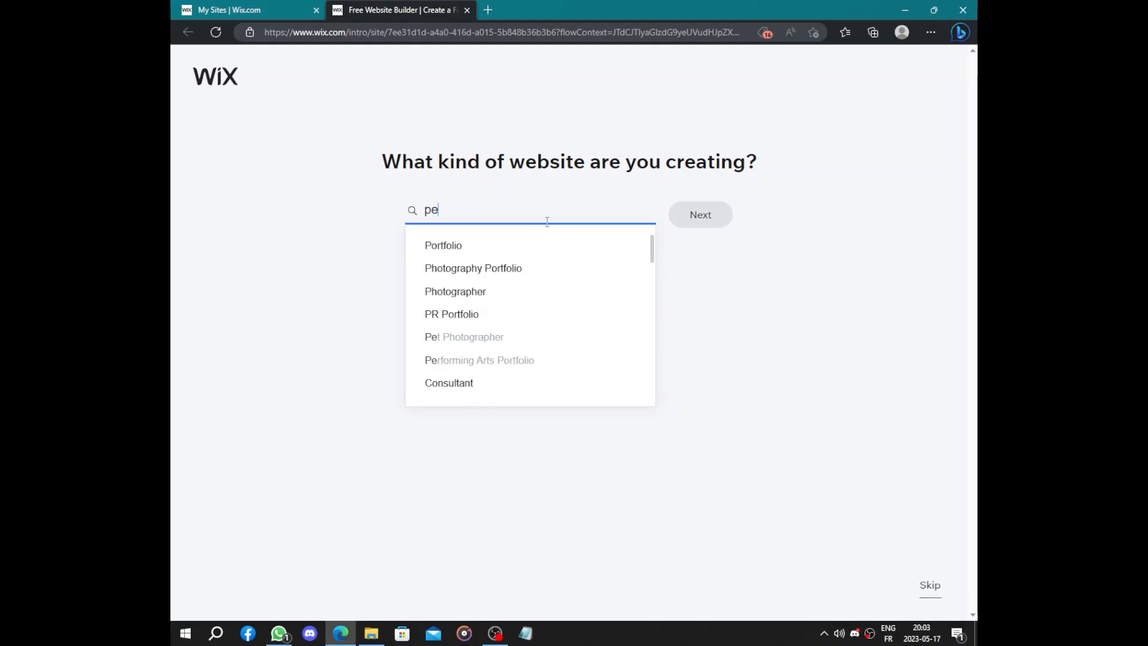
type("rso")
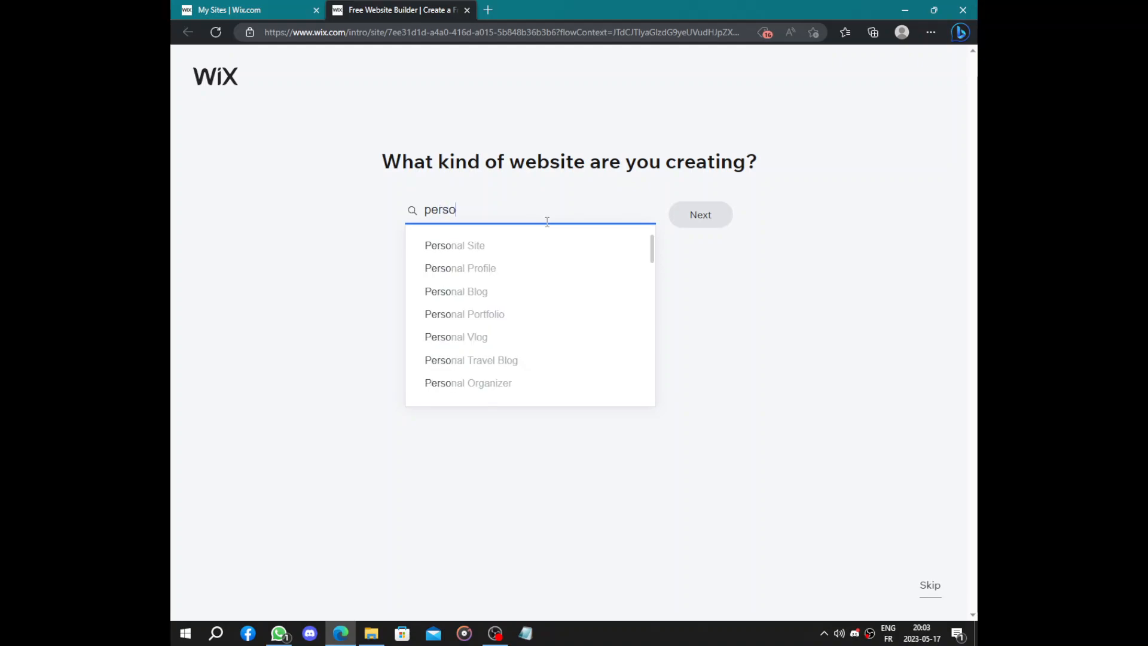
type("nal t")
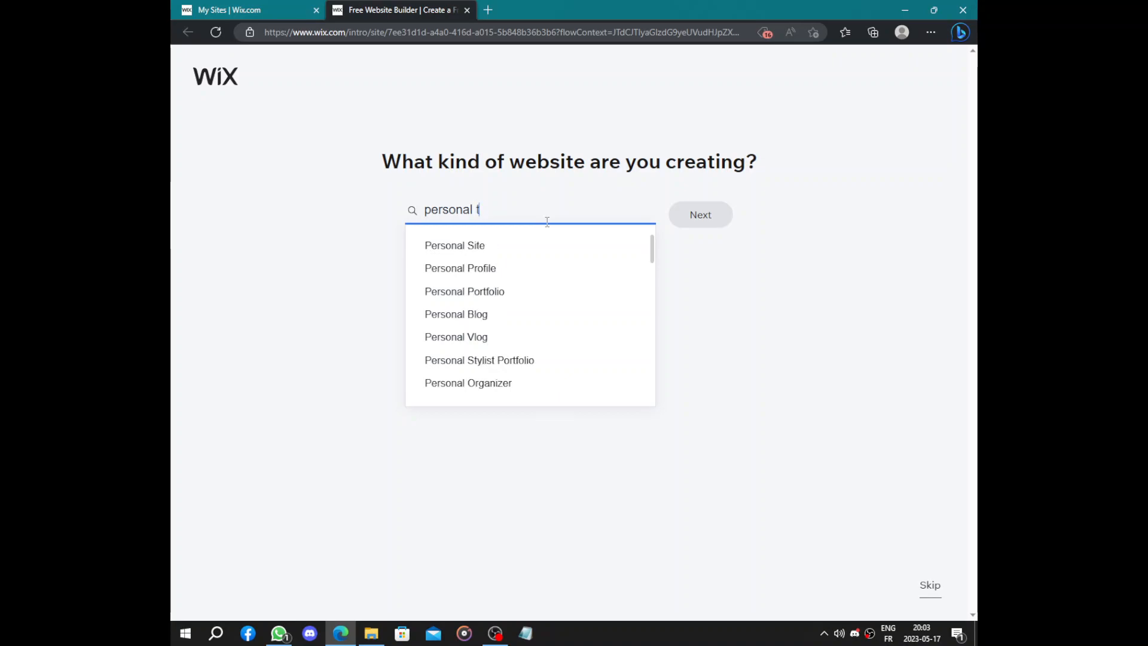
type("r")
left_click(493, 248)
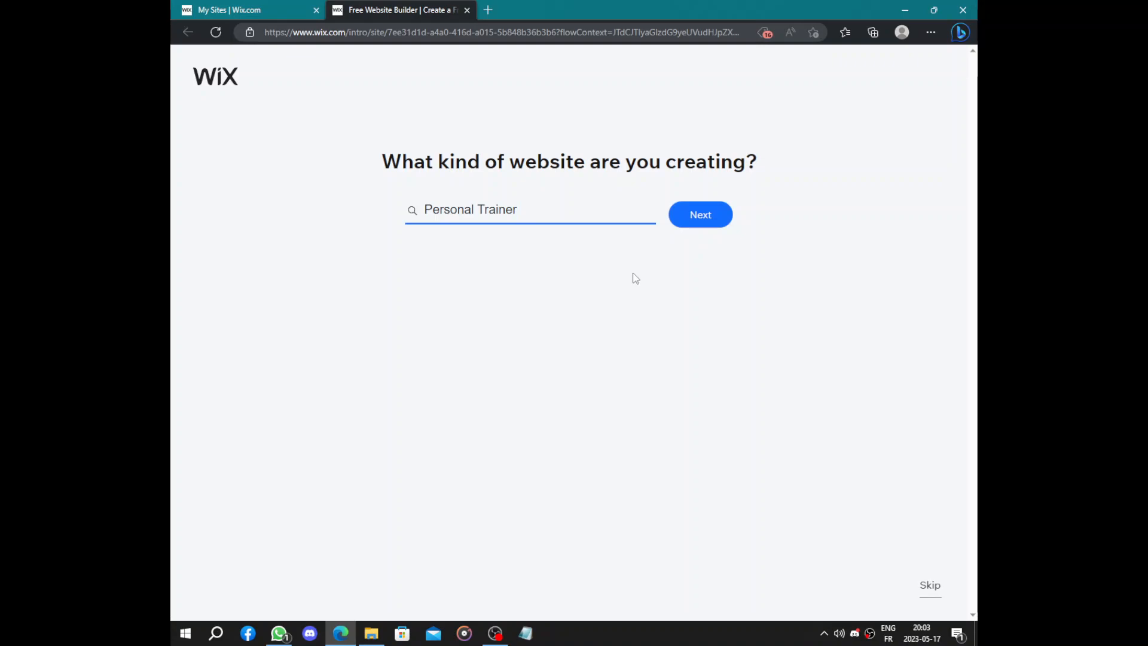
left_click(702, 228)
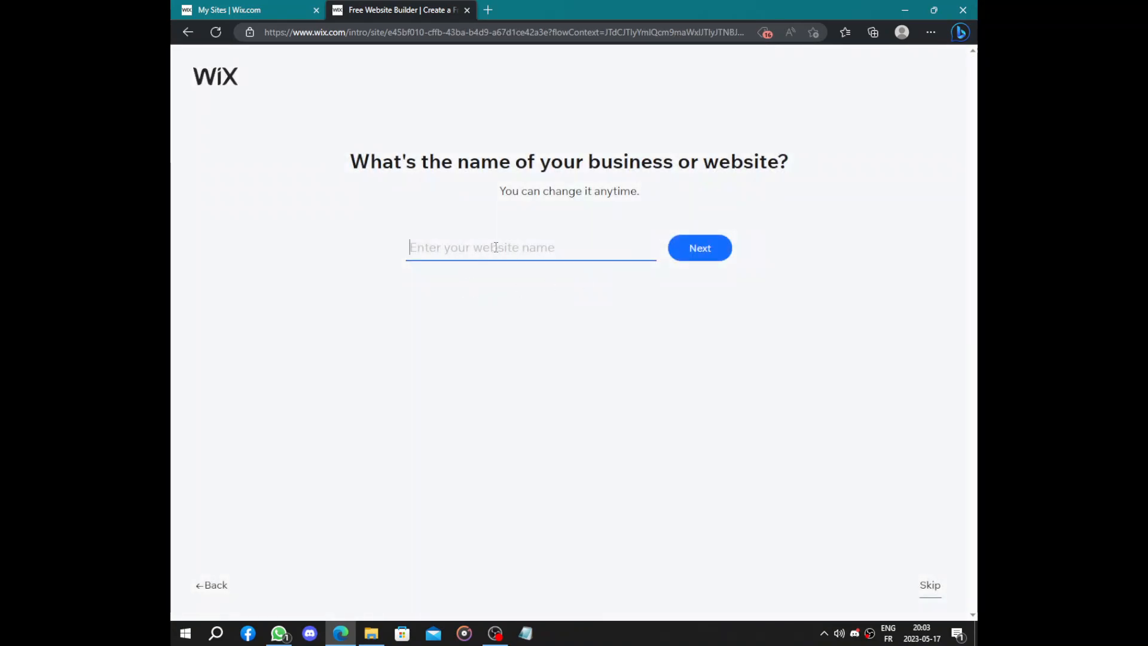
Name the website Madaghay and continue to the feature selection
type("Madaghay")
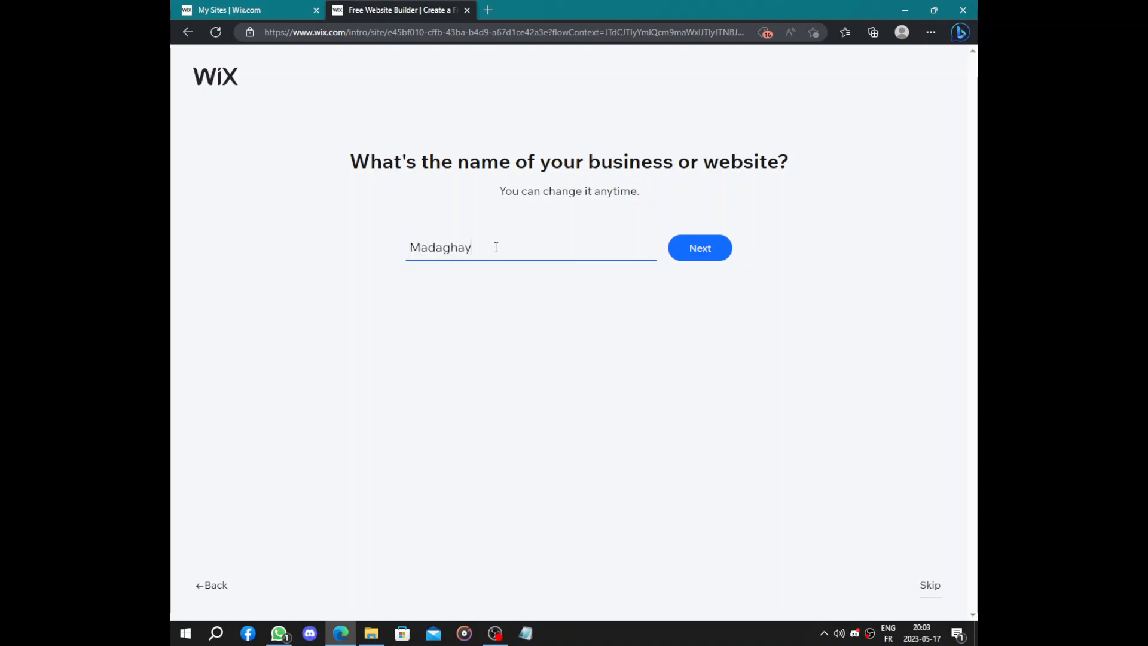
left_click(669, 252)
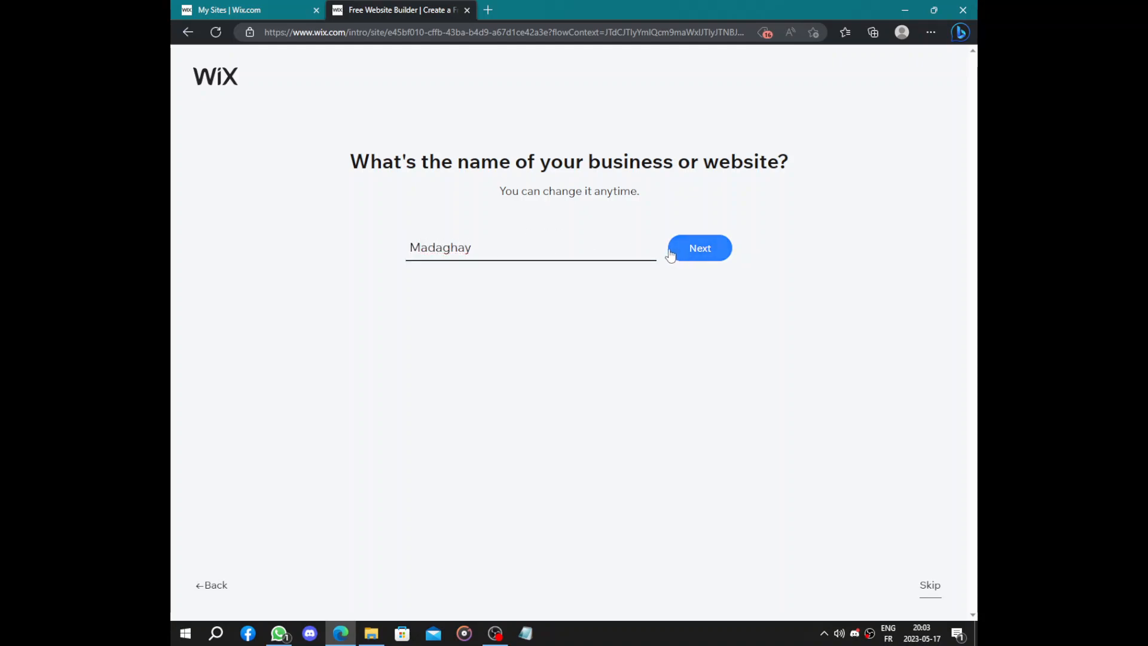
left_click(702, 258)
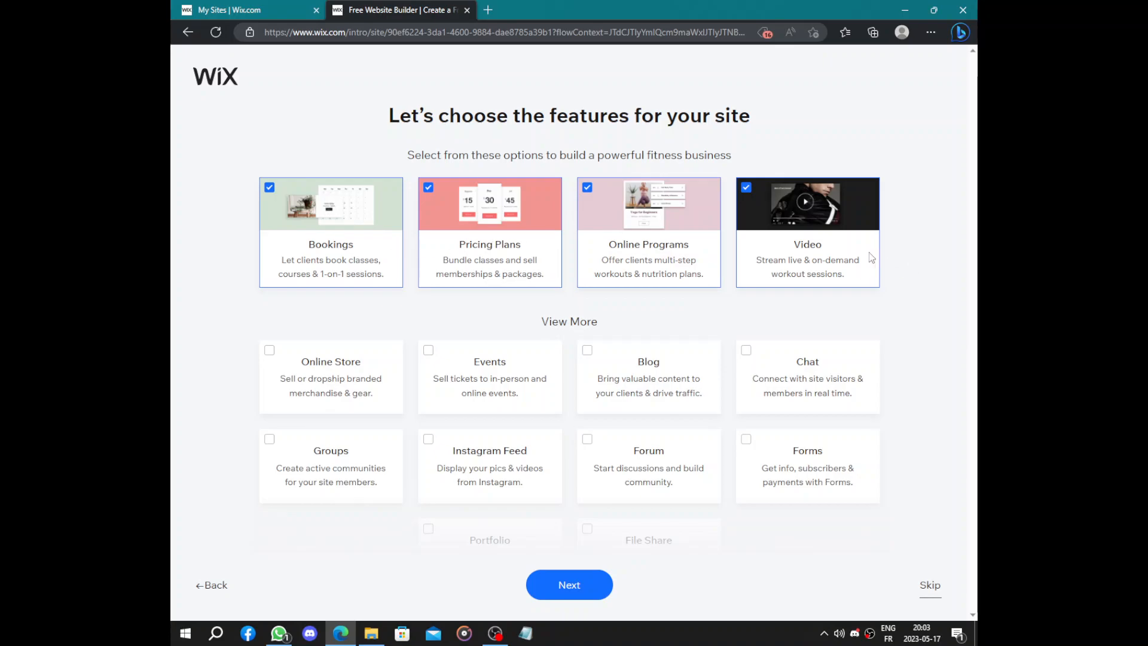
Accept the Bookings, Pricing Plans, Online Programs and Video features for the site and continue
left_click_drag(374, 117, 771, 117)
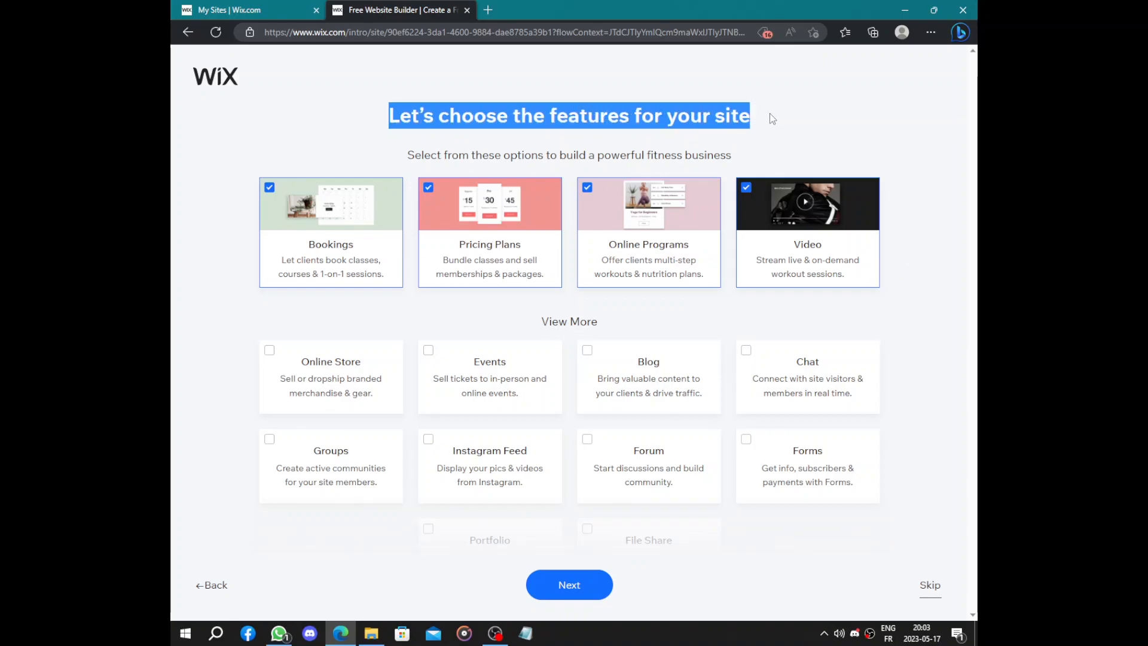
left_click(769, 113)
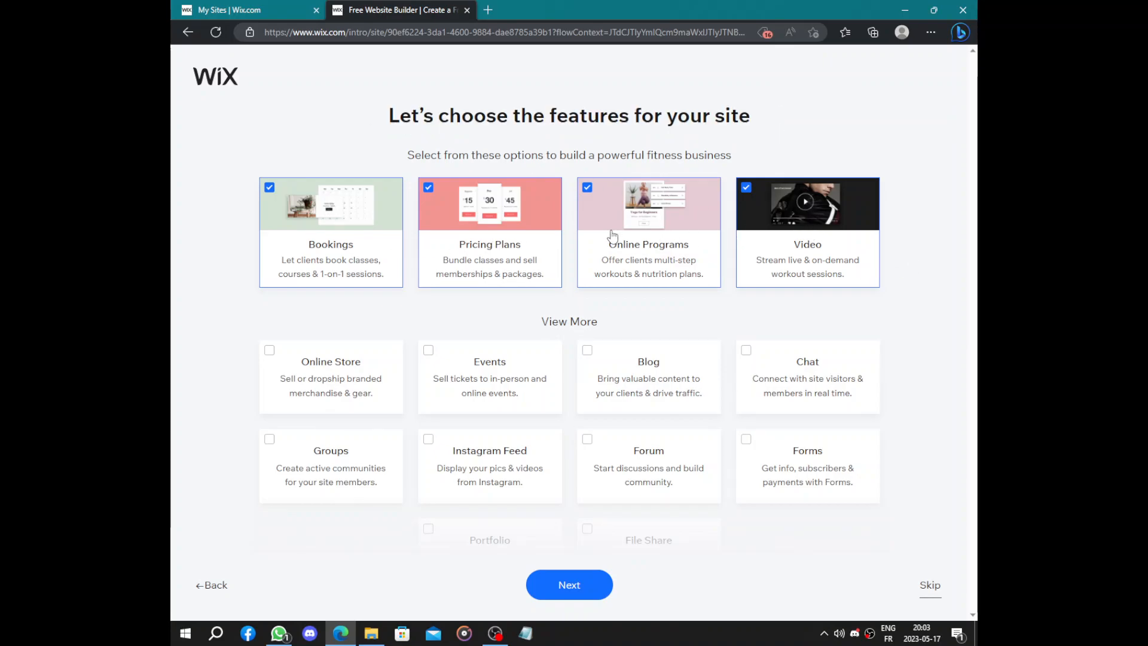
left_click(600, 208)
left_click(645, 214)
scroll(348, 229, "down", 2)
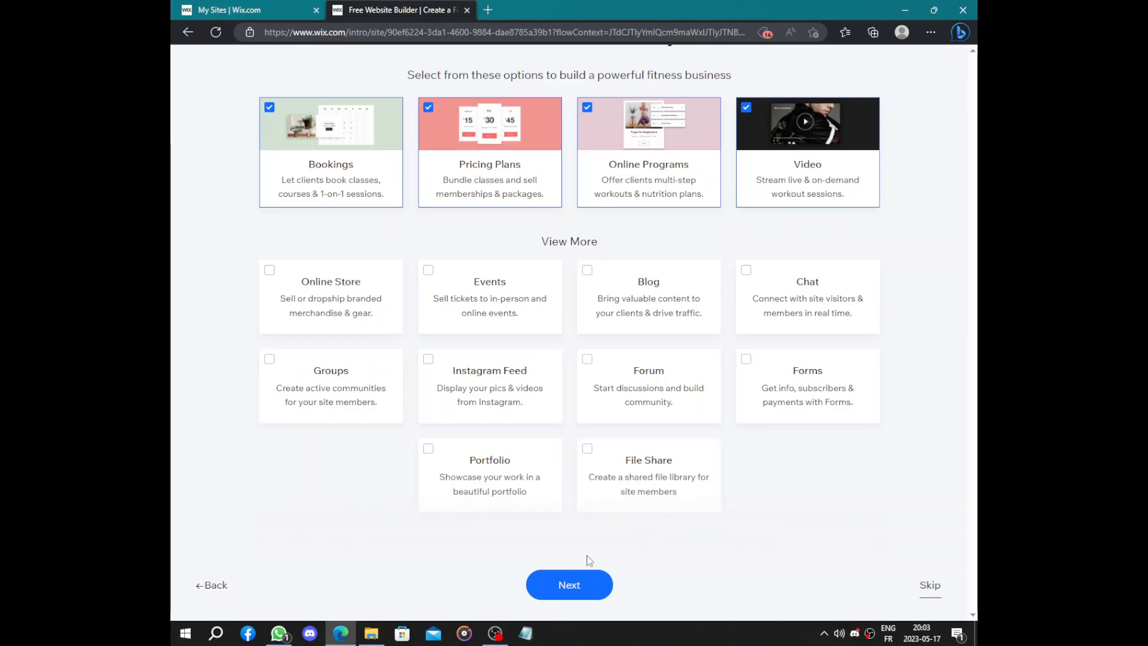
left_click(569, 580)
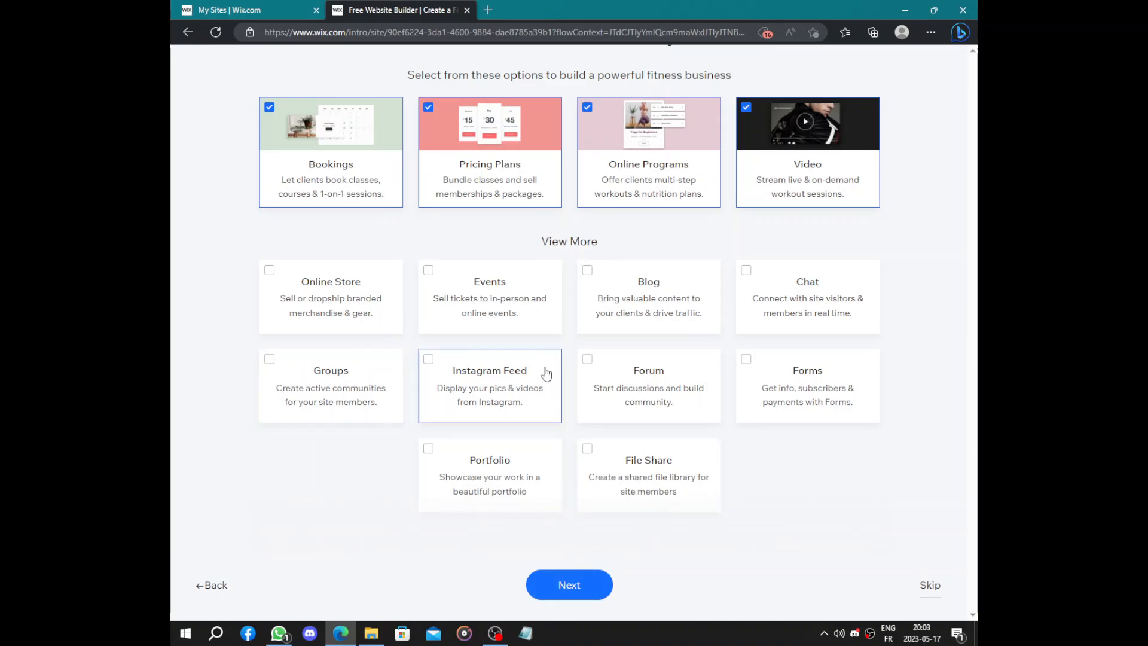
Choose to start setting up the website by going to its dashboard
left_click_drag(289, 203, 418, 206)
left_click(508, 237)
triple_click(442, 228)
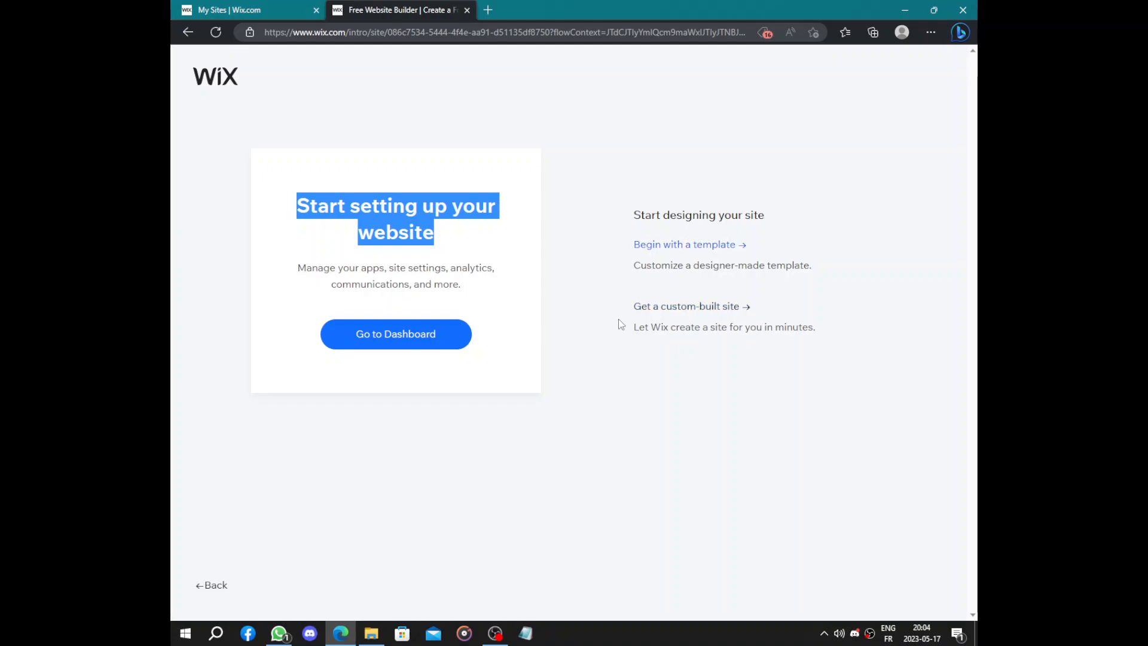
left_click(406, 335)
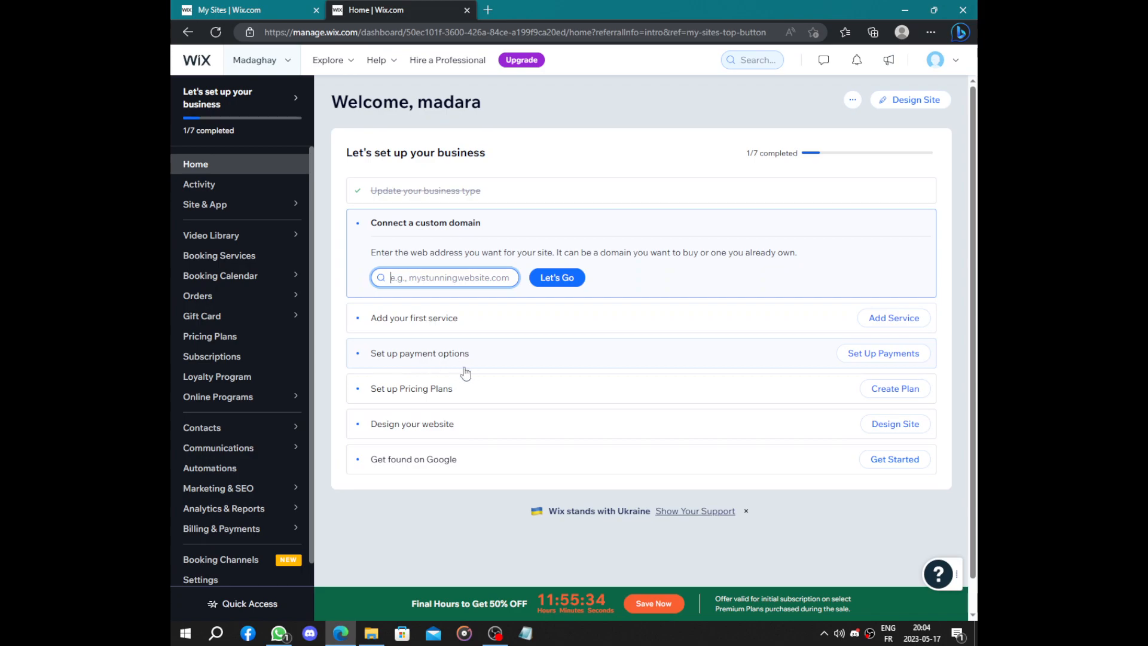
Add a first booking service from the 1-on-1 Personal Training Session appointment template
left_click(863, 323)
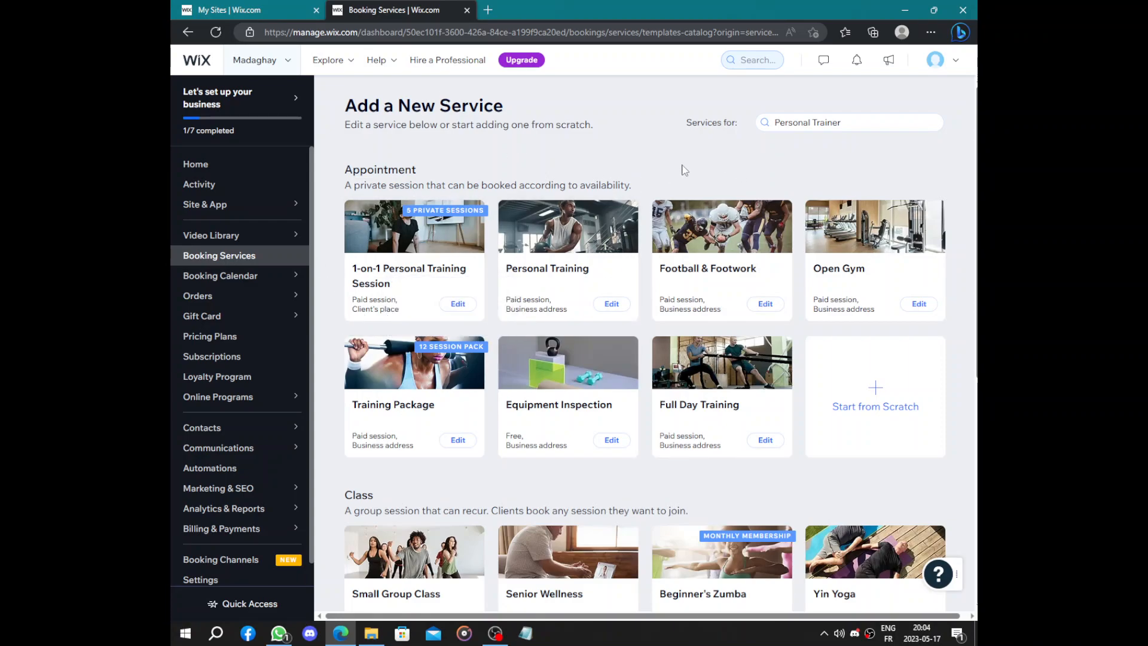
scroll(684, 170, "down", 6)
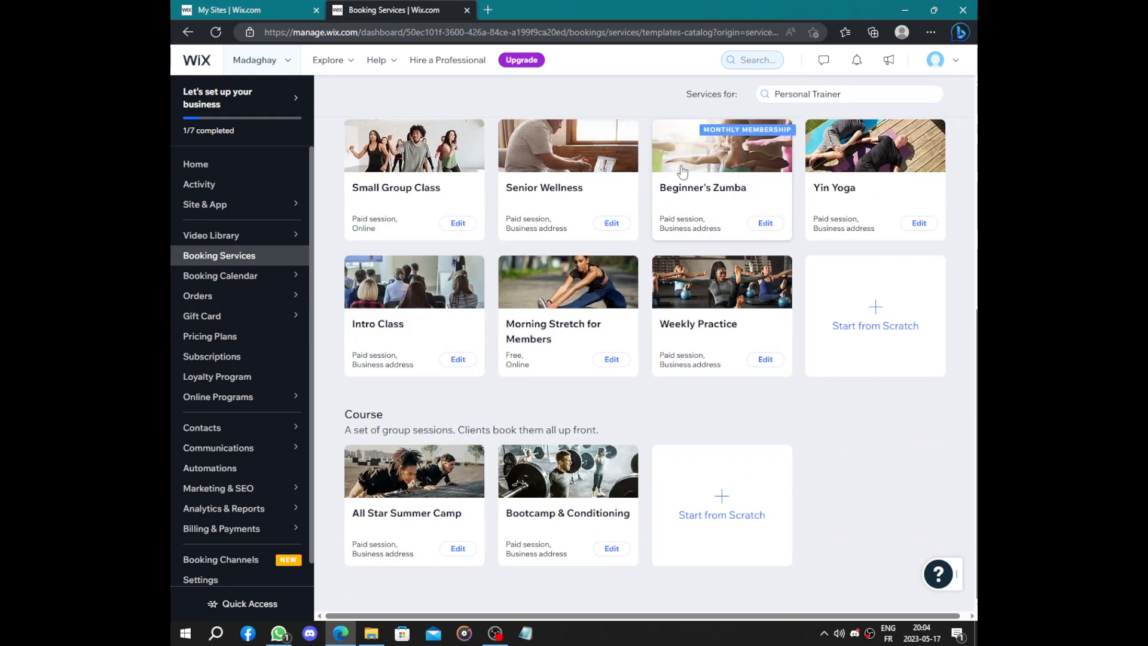
scroll(682, 172, "up", 6)
left_click(428, 261)
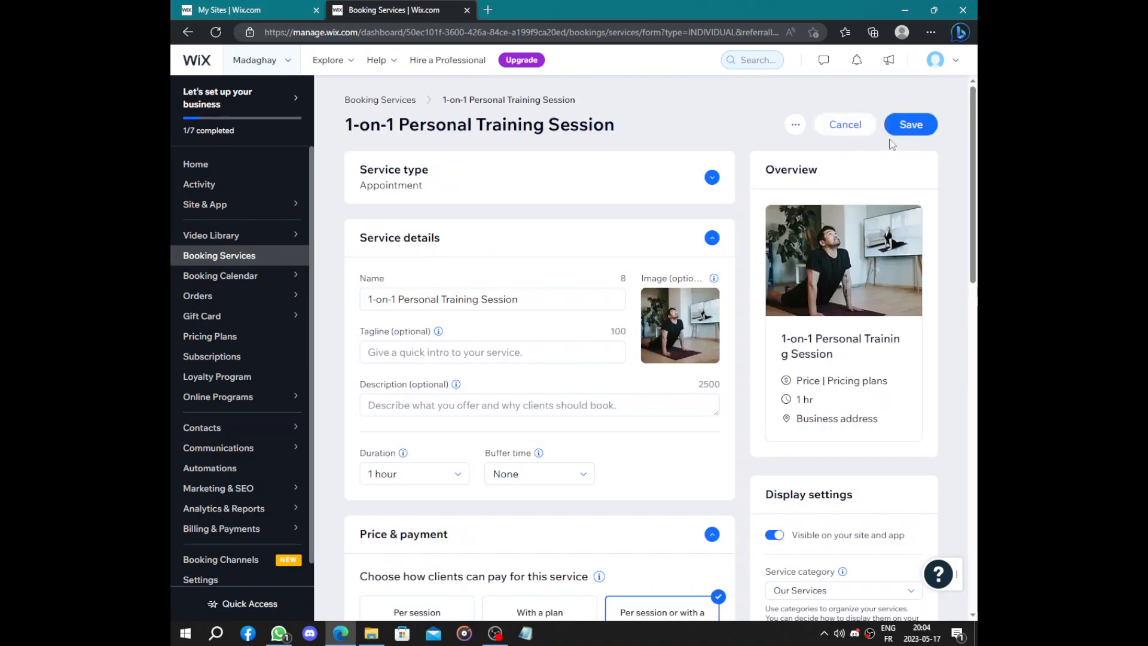
Try to save the service with its template settings, and look over its details and buffer time
left_click(928, 126)
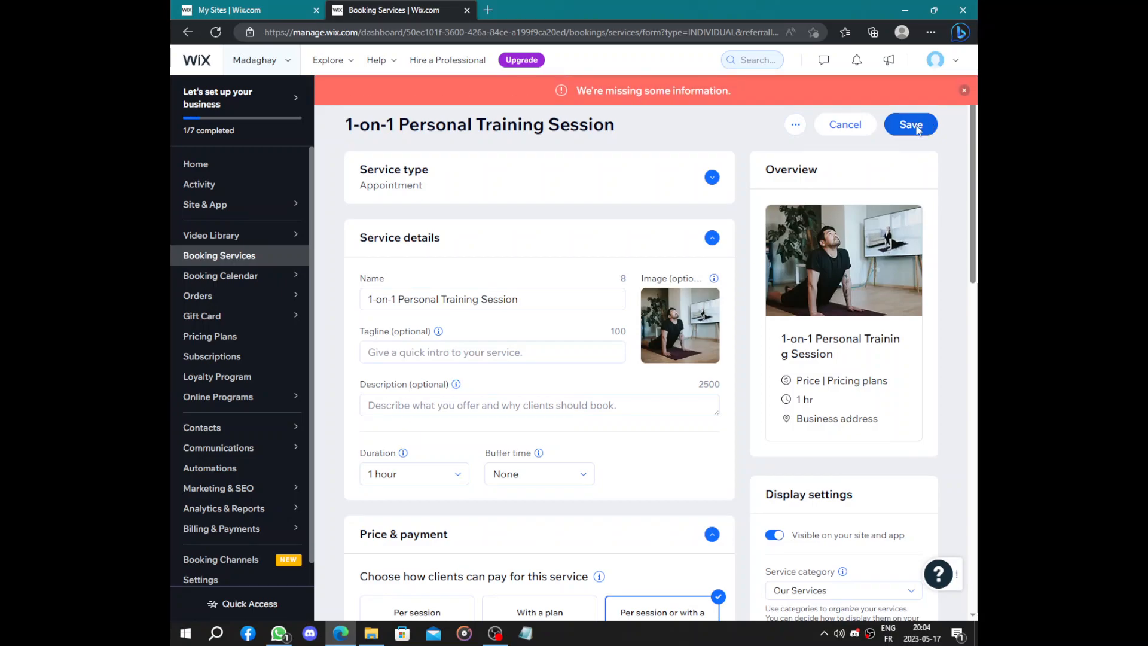
scroll(573, 309, "up", 7)
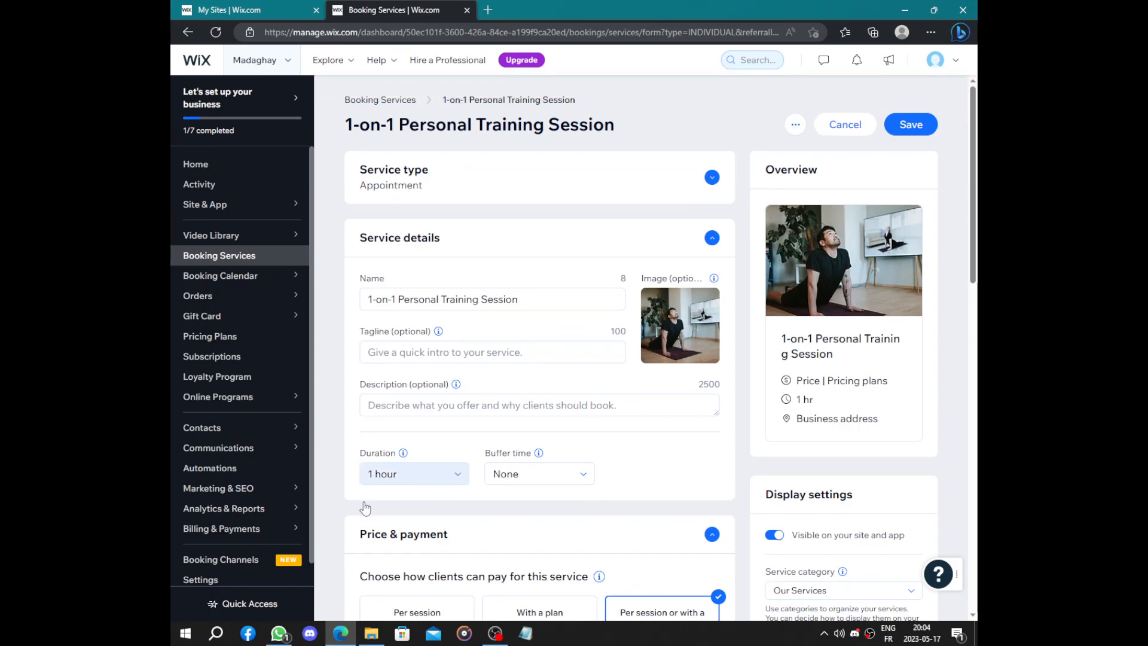
scroll(422, 430, "down", 2)
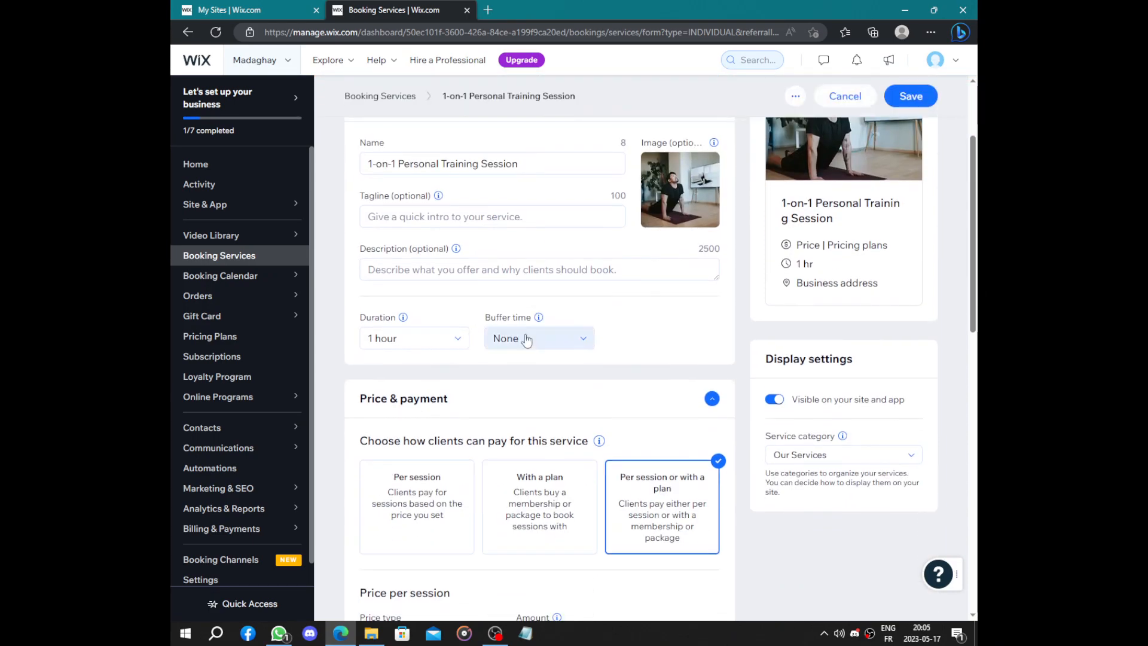
left_click(544, 340)
left_click(544, 341)
scroll(526, 359, "down", 5)
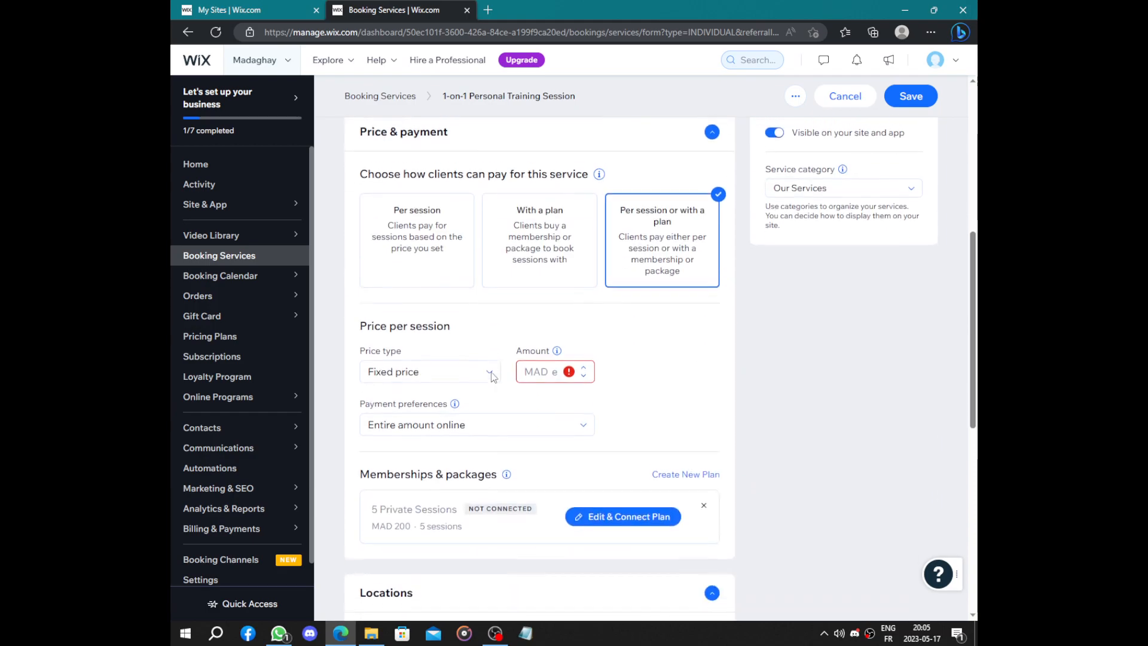
Set the service's payment method to With a plan
left_click(538, 233)
left_click(625, 245)
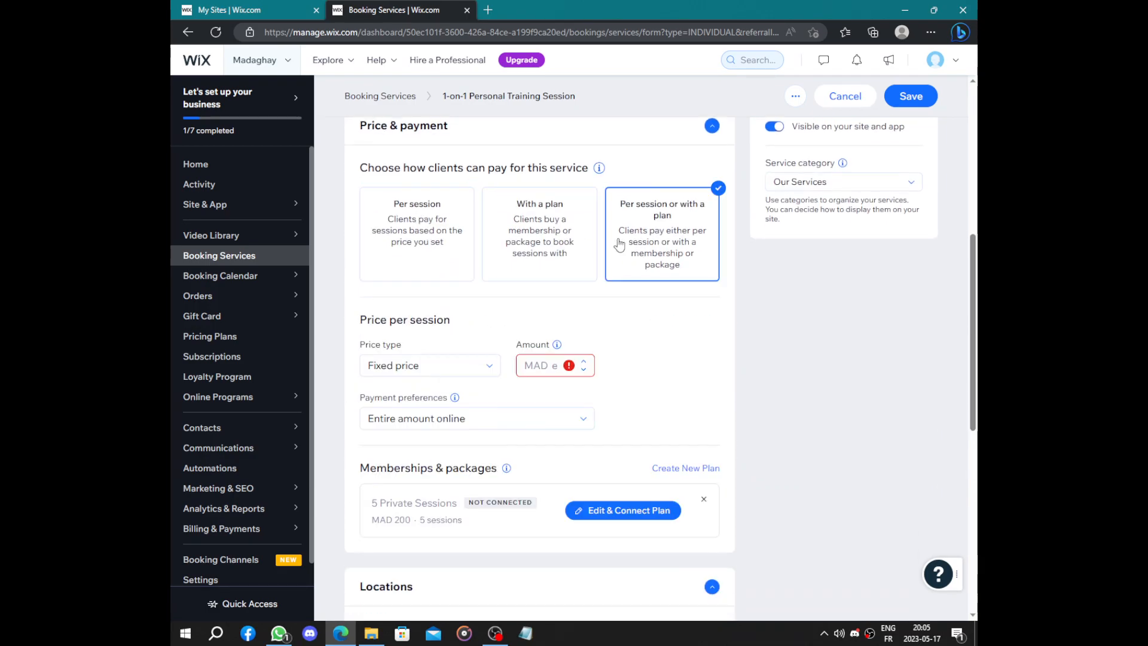
left_click(556, 260)
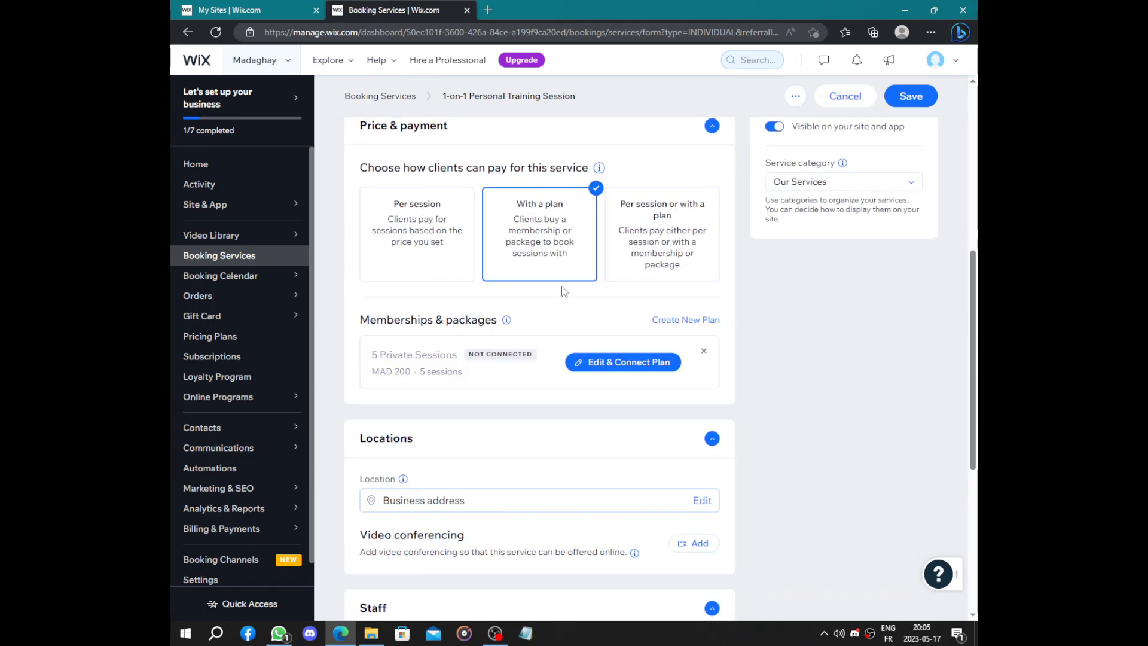
Connect the 5 Private Sessions package to the service with its Online Programs benefit cleared, and save the service
scroll(527, 224, "down", 2)
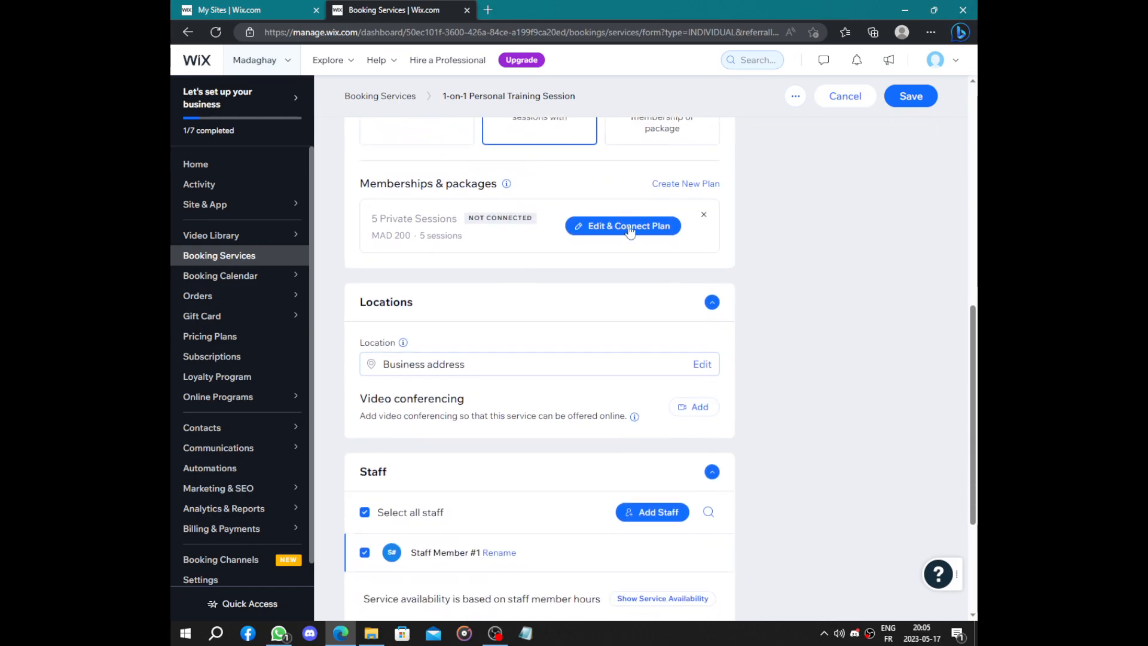
left_click(634, 231)
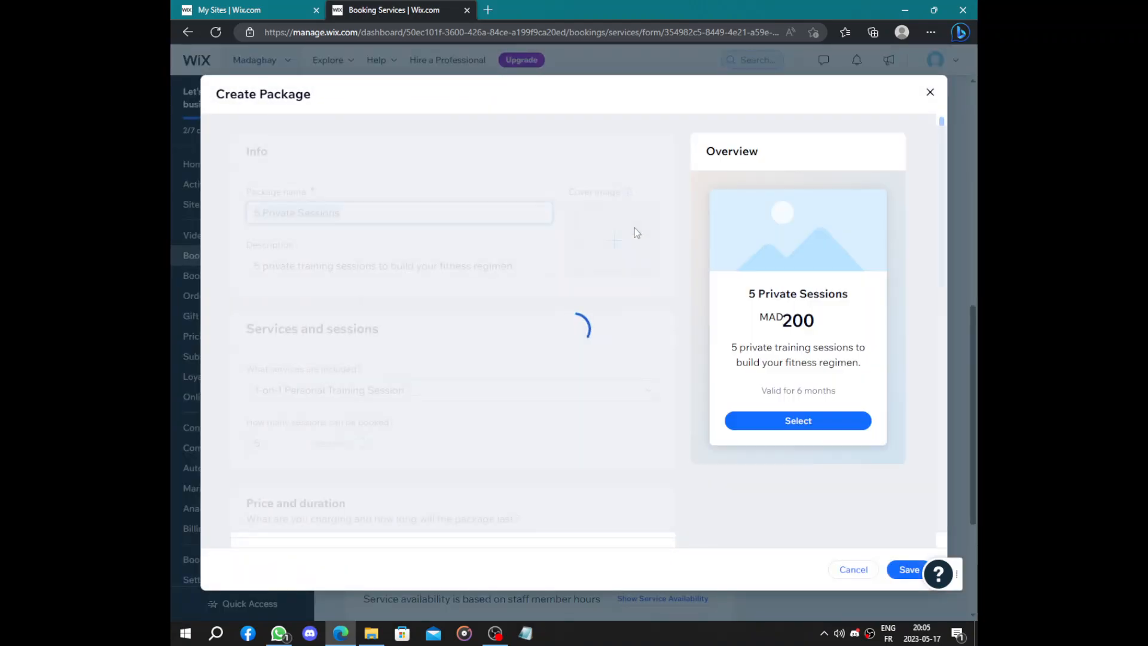
scroll(490, 332, "down", 9)
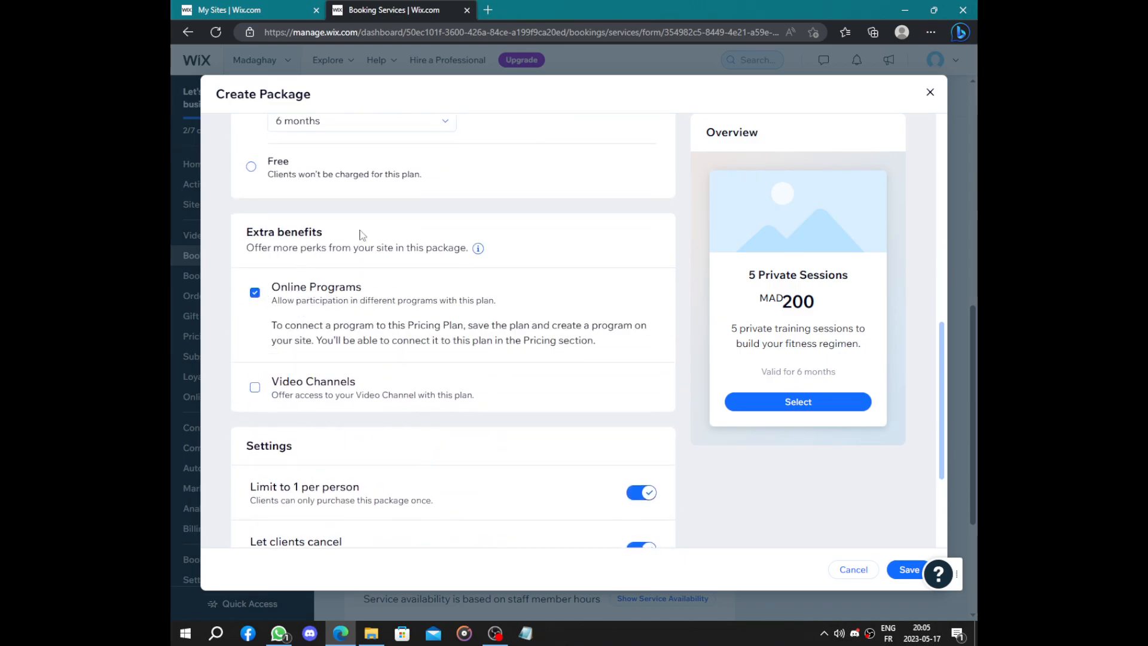
scroll(551, 302, "down", 3)
scroll(422, 363, "up", 5)
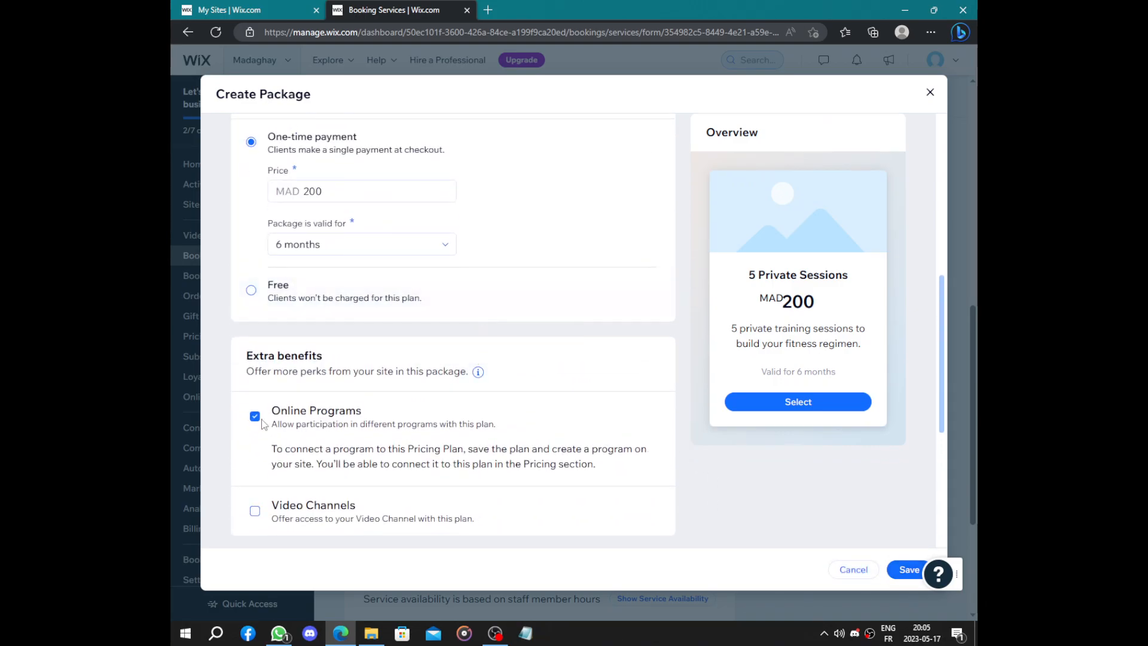
left_click_drag(274, 443, 604, 466)
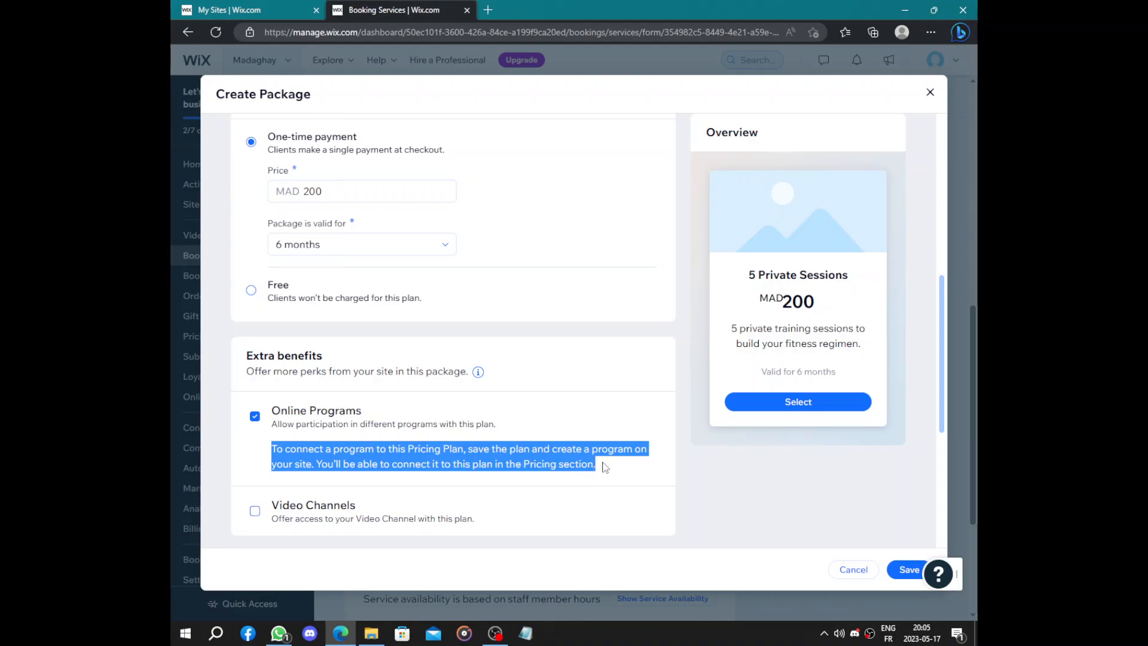
left_click(609, 467)
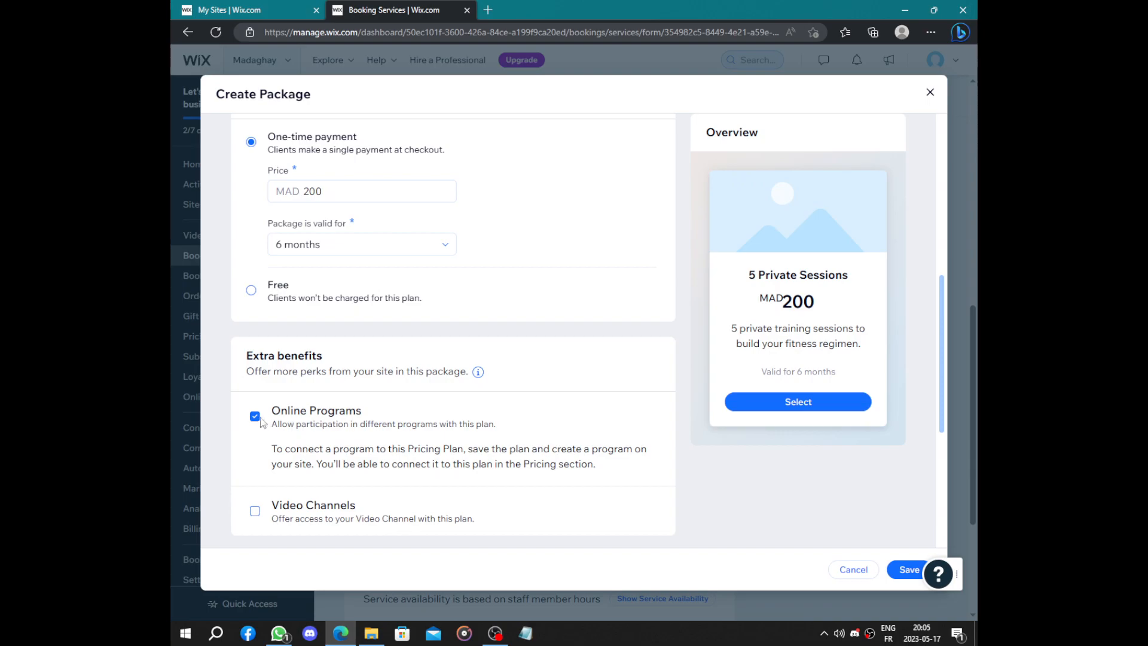
left_click(255, 416)
left_click(909, 569)
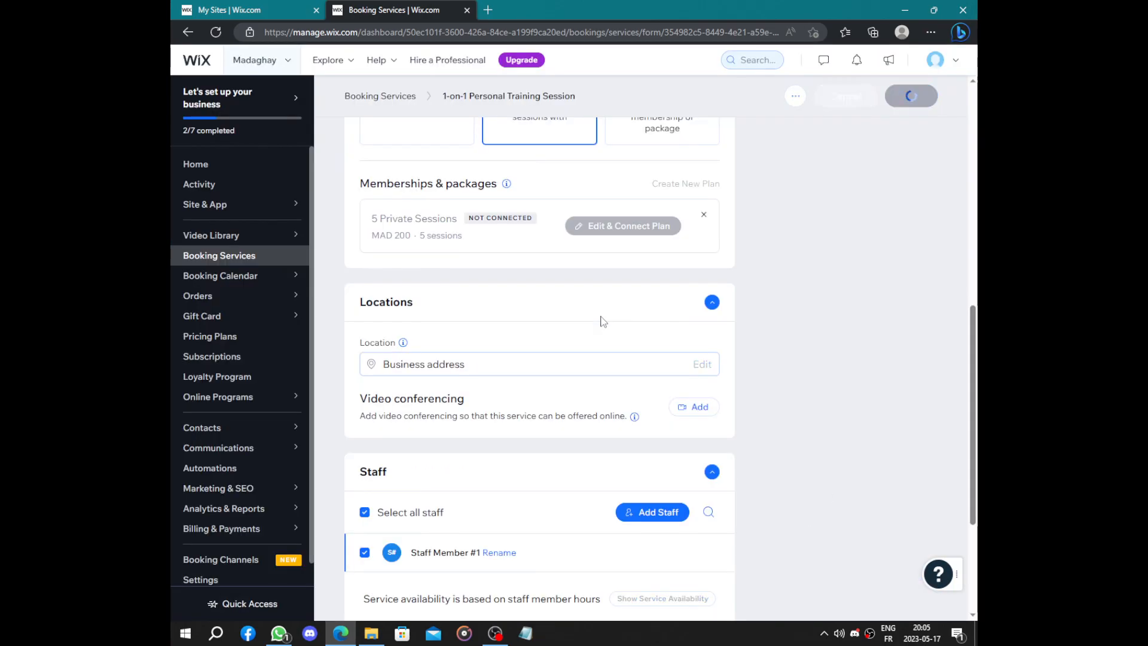
scroll(602, 321, "down", 3)
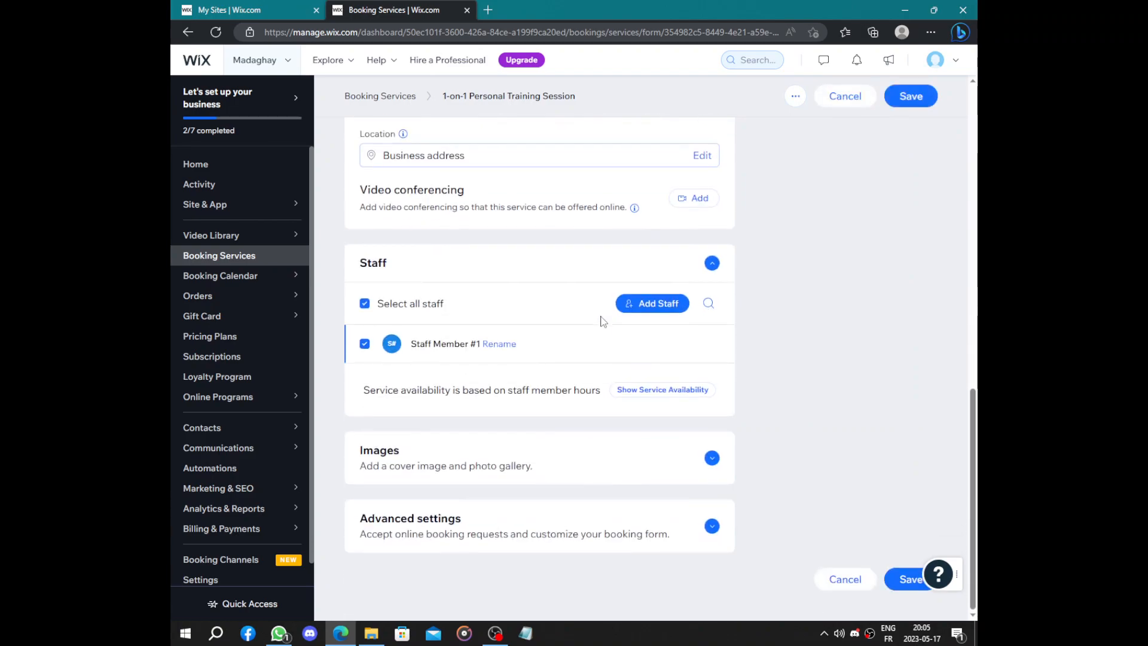
left_click(915, 102)
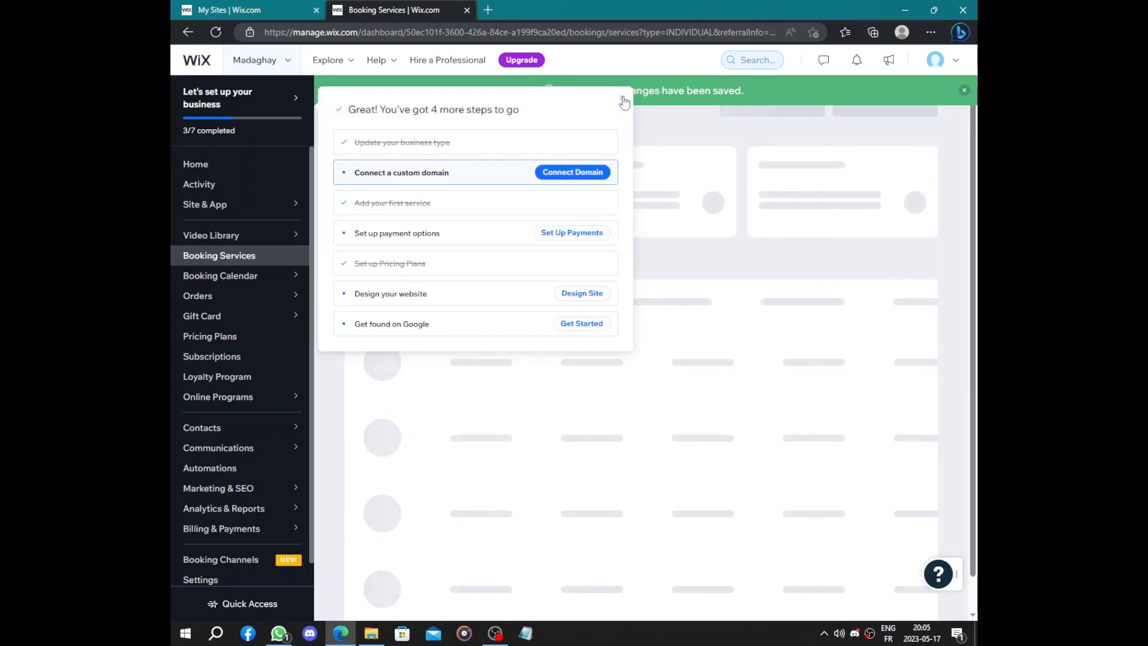
Dismiss the setup checklist, read what the Business & eCommerce Premium Plan upgrade offers, and close the offer and its banner
left_click(622, 100)
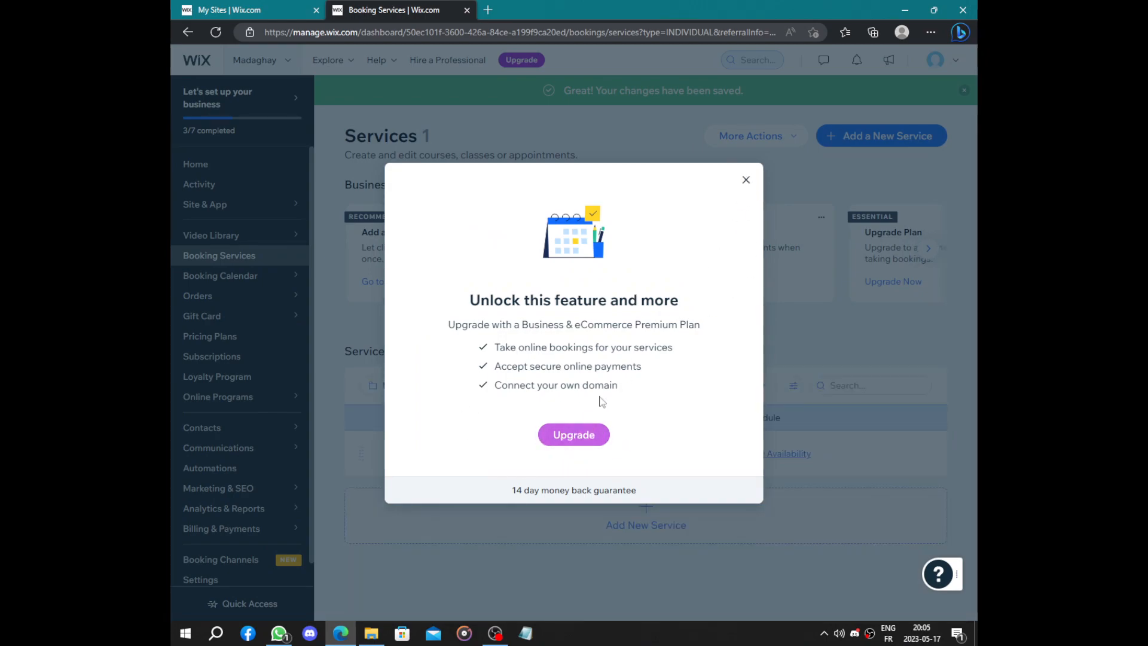
left_click_drag(450, 306, 687, 315)
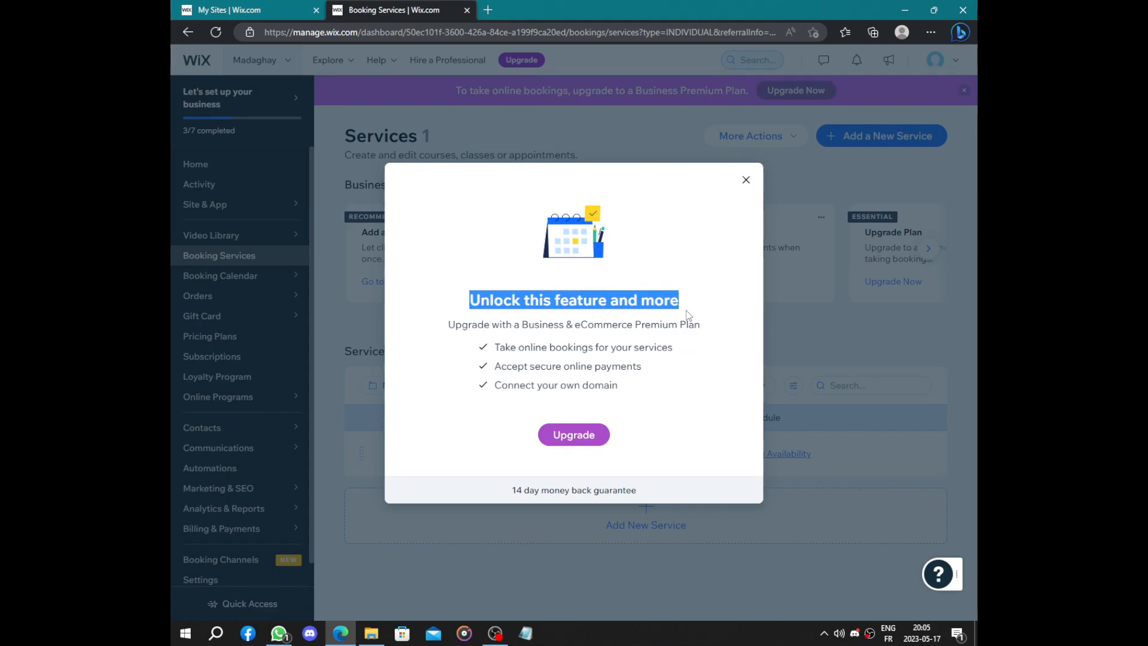
left_click_drag(485, 342, 646, 393)
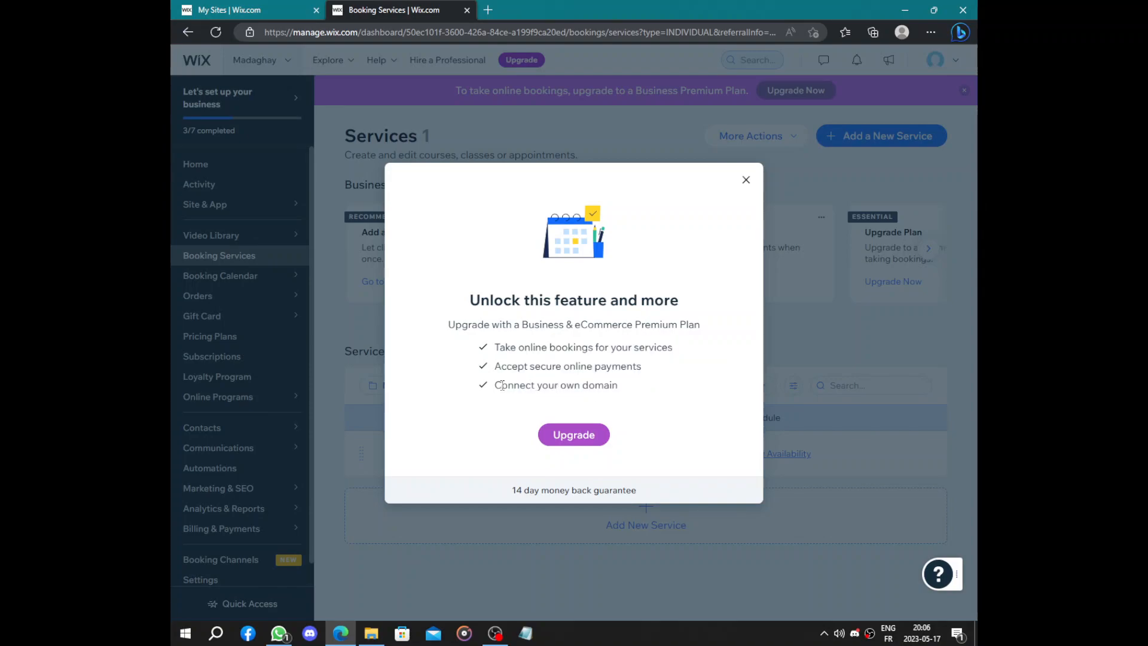
left_click_drag(494, 386, 650, 395)
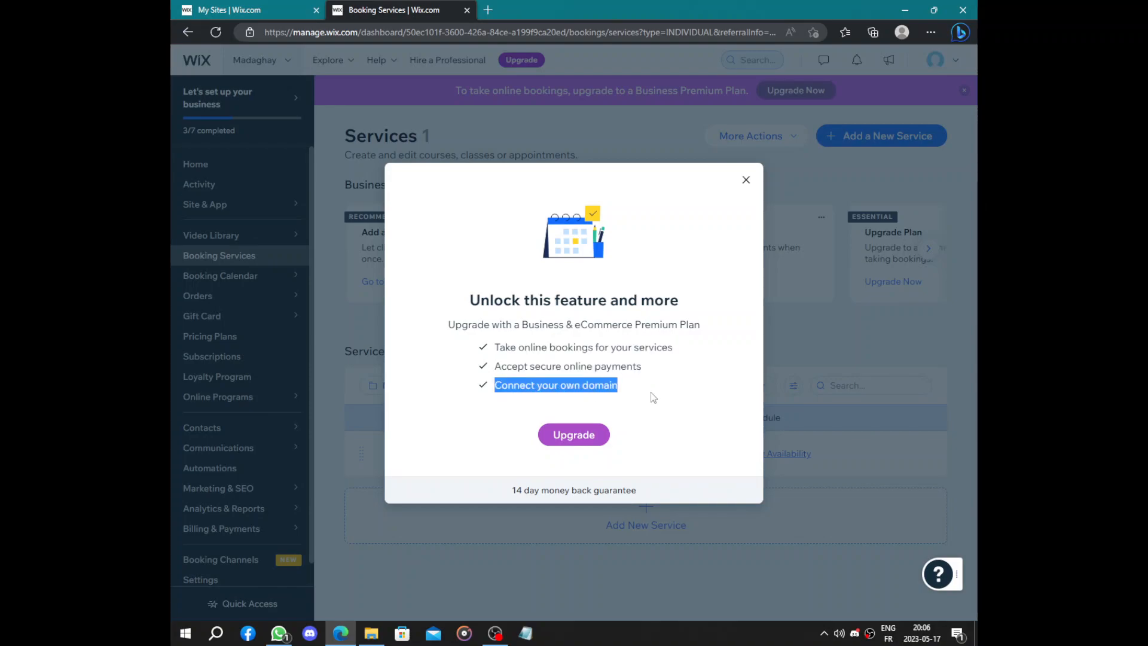
left_click(654, 398)
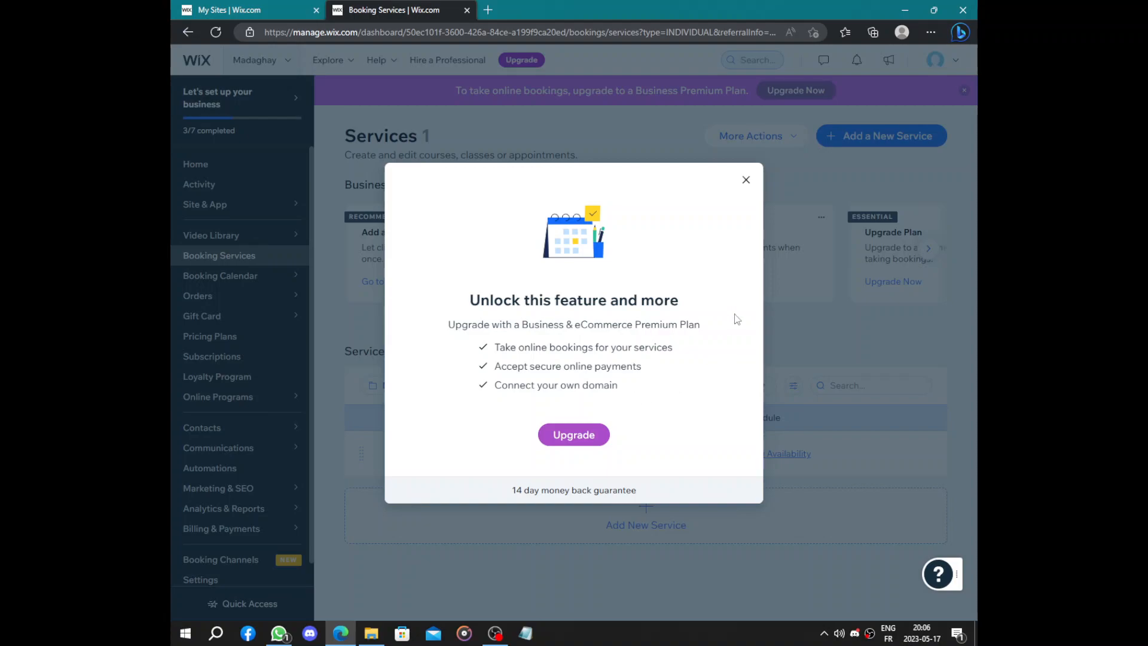
left_click(746, 181)
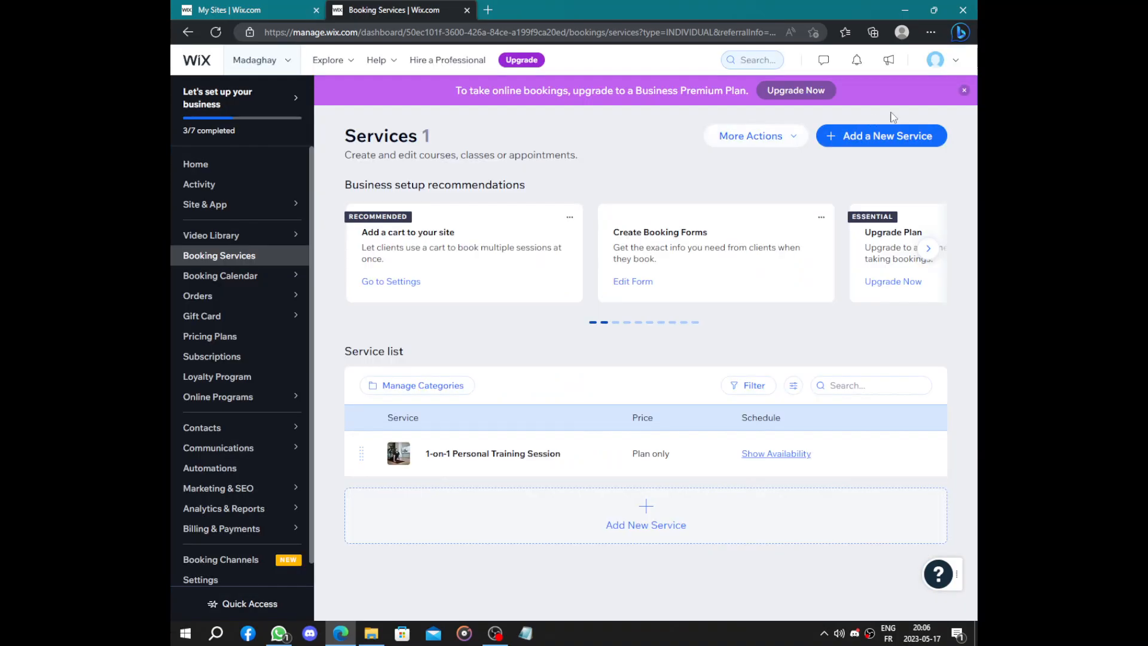
left_click(965, 92)
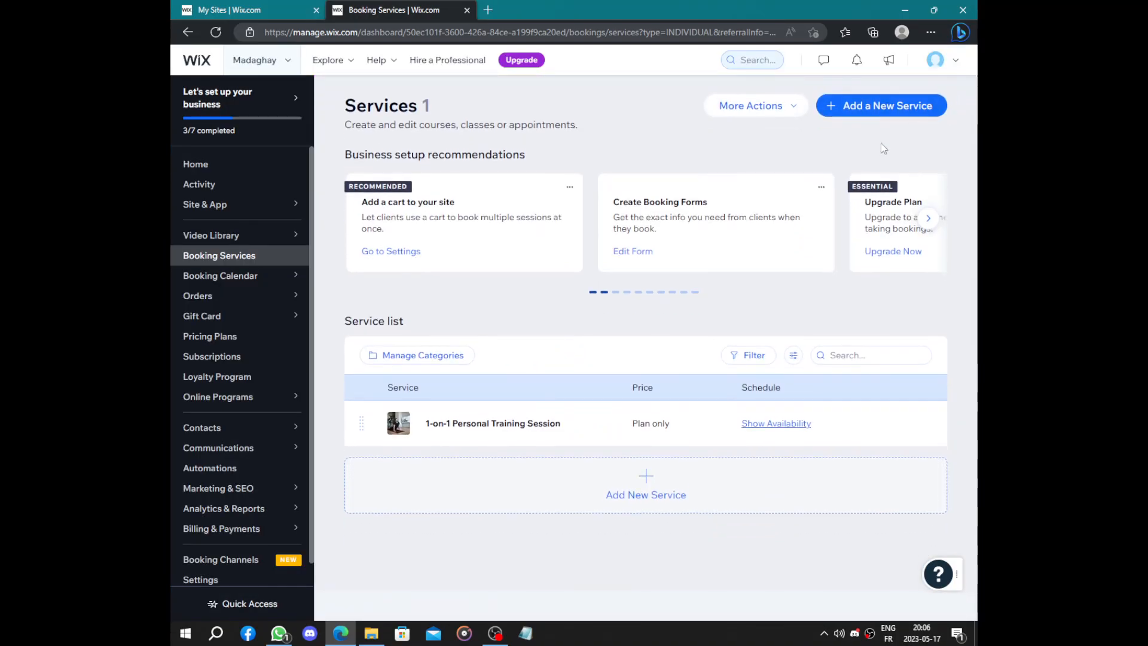
Go to the payment options from the dashboard's setup checklist and confirm Morocco as the business location
left_click(219, 167)
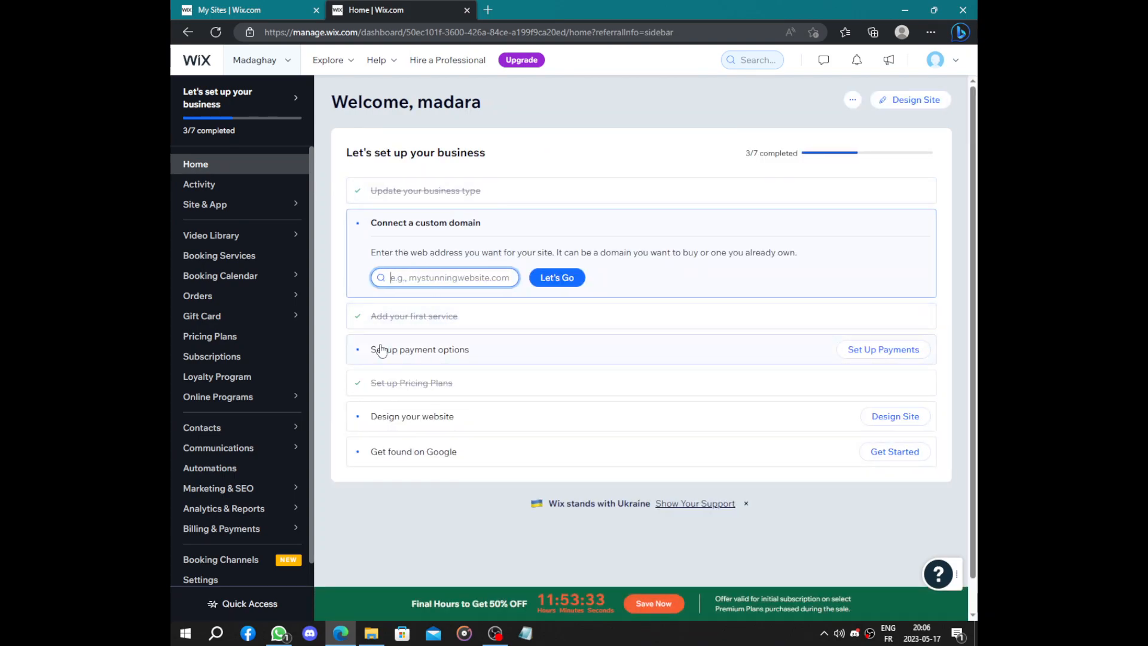
left_click(447, 357)
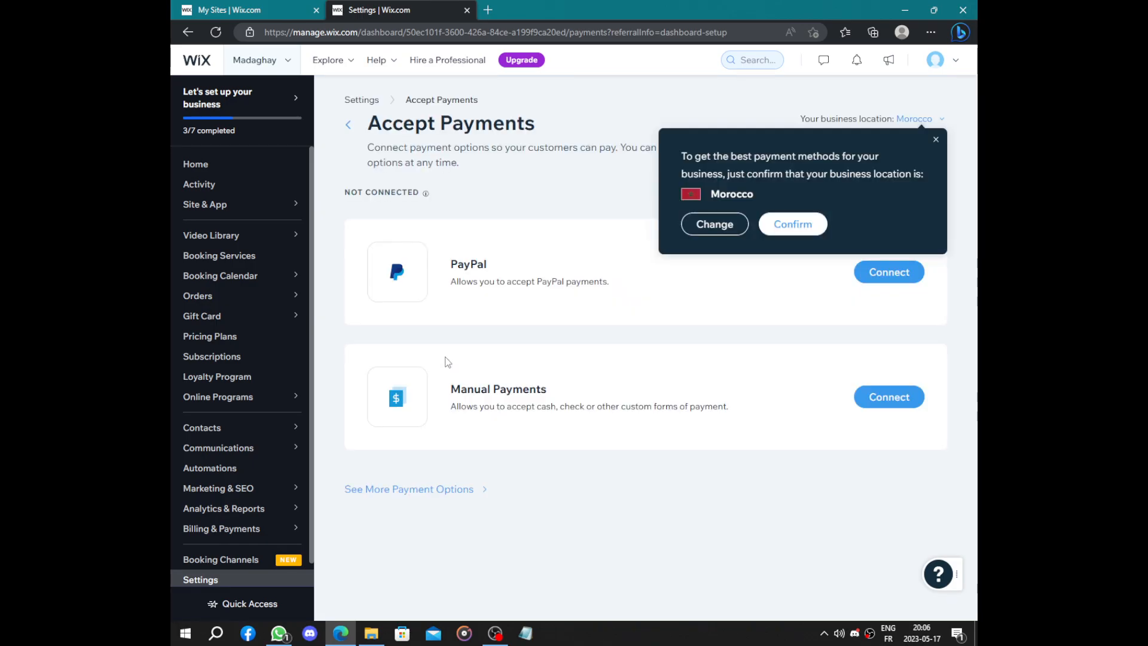
left_click(791, 225)
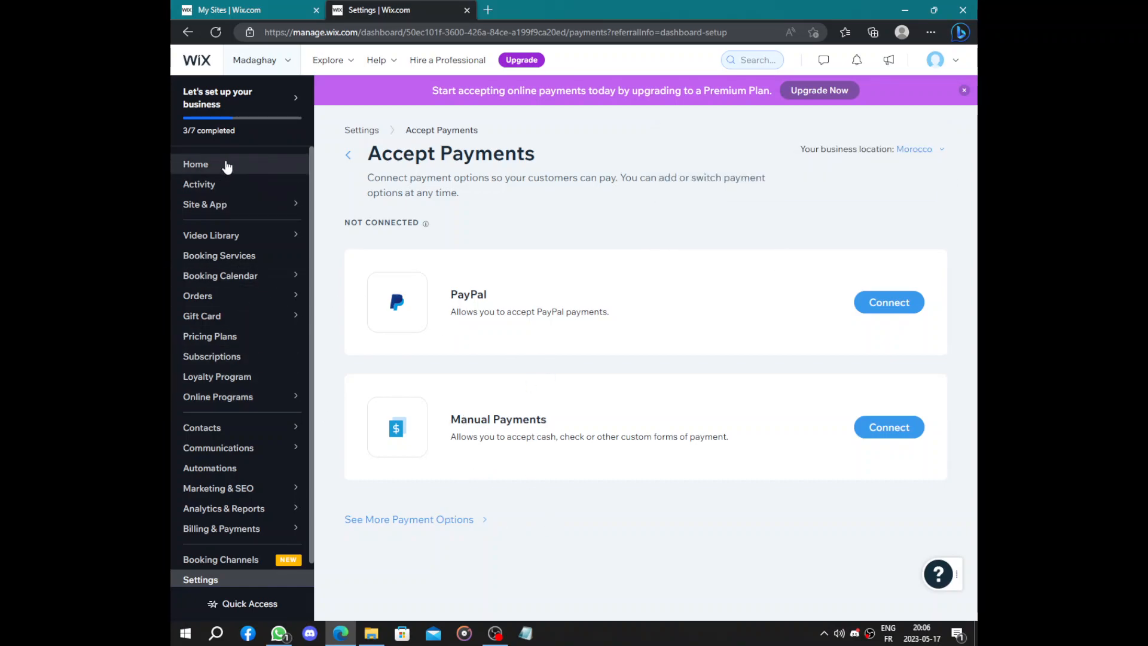
Start the website design task from the setup checklist and let Wix create the site
left_click(226, 166)
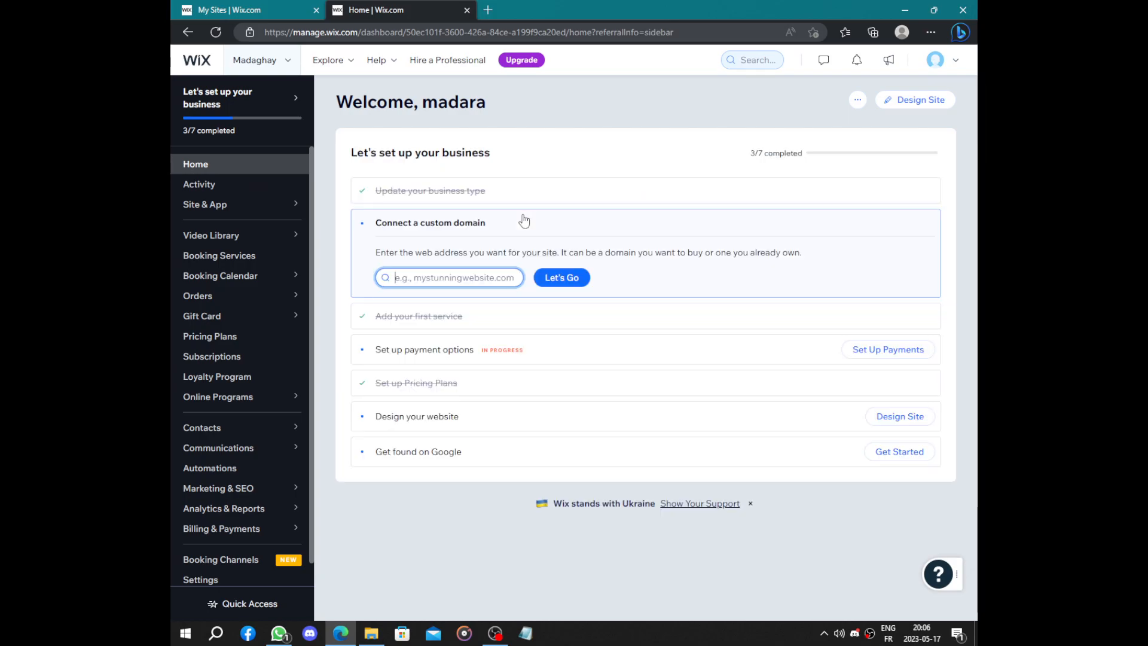
left_click(421, 426)
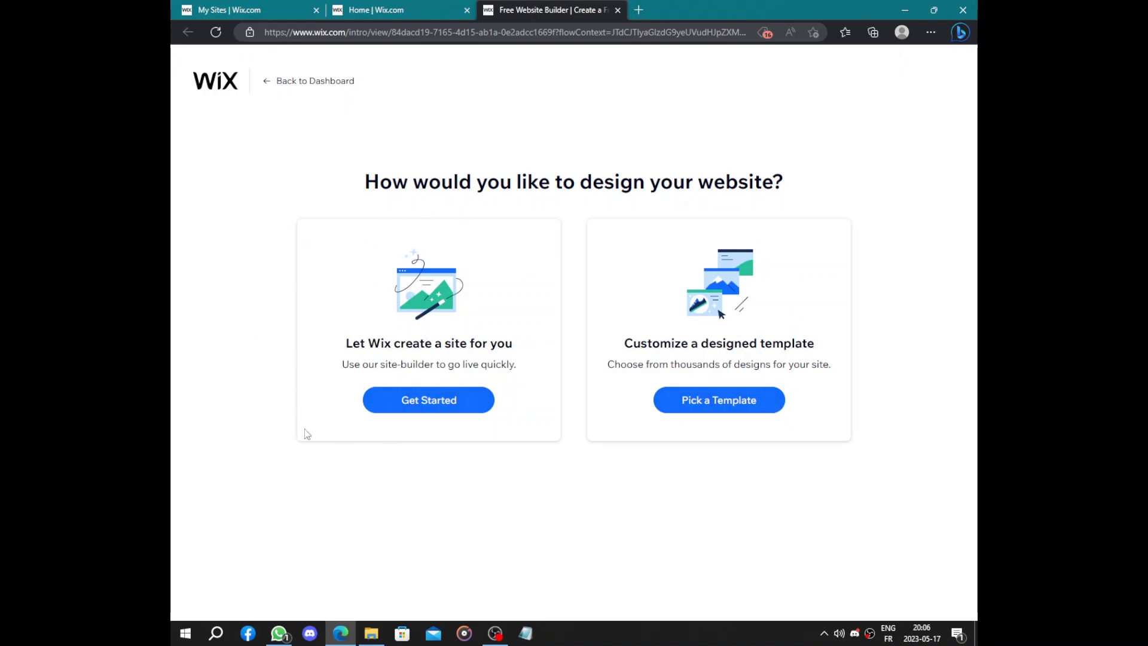
left_click(428, 400)
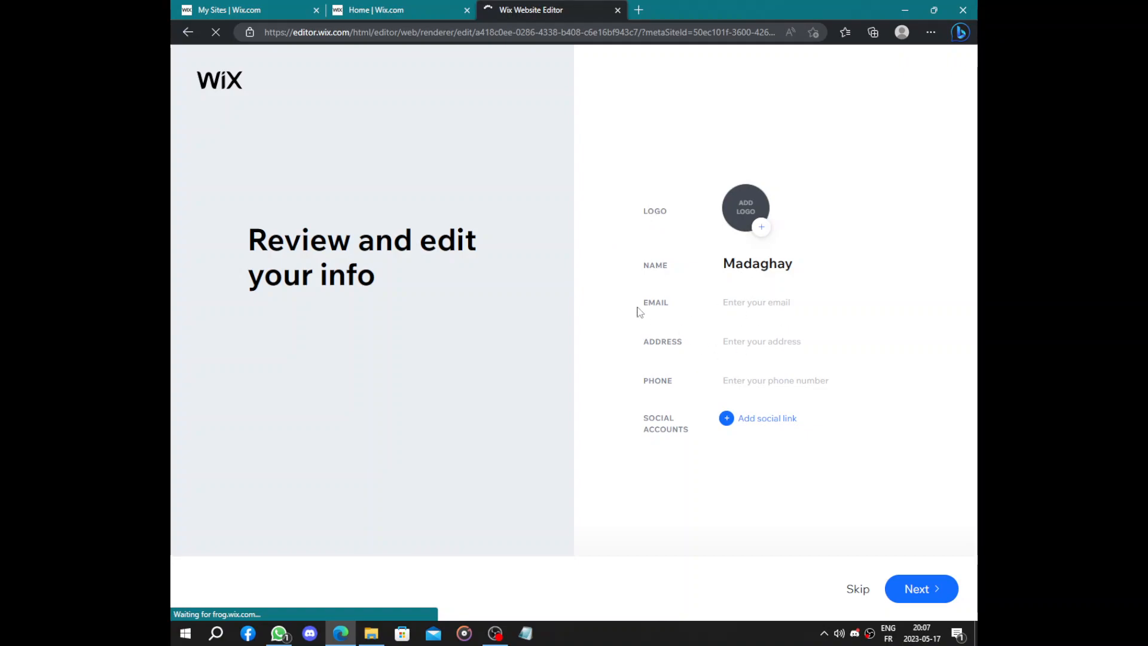
Fill in the business contact email in the site info and continue to the theme choice
left_click(757, 306)
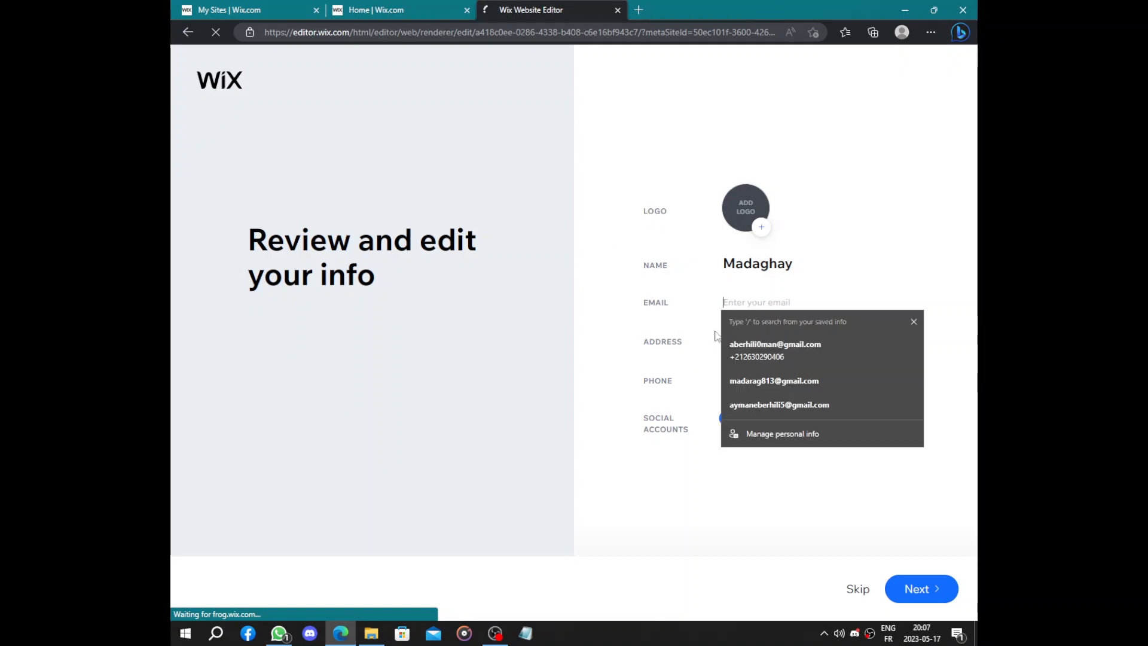
left_click(789, 379)
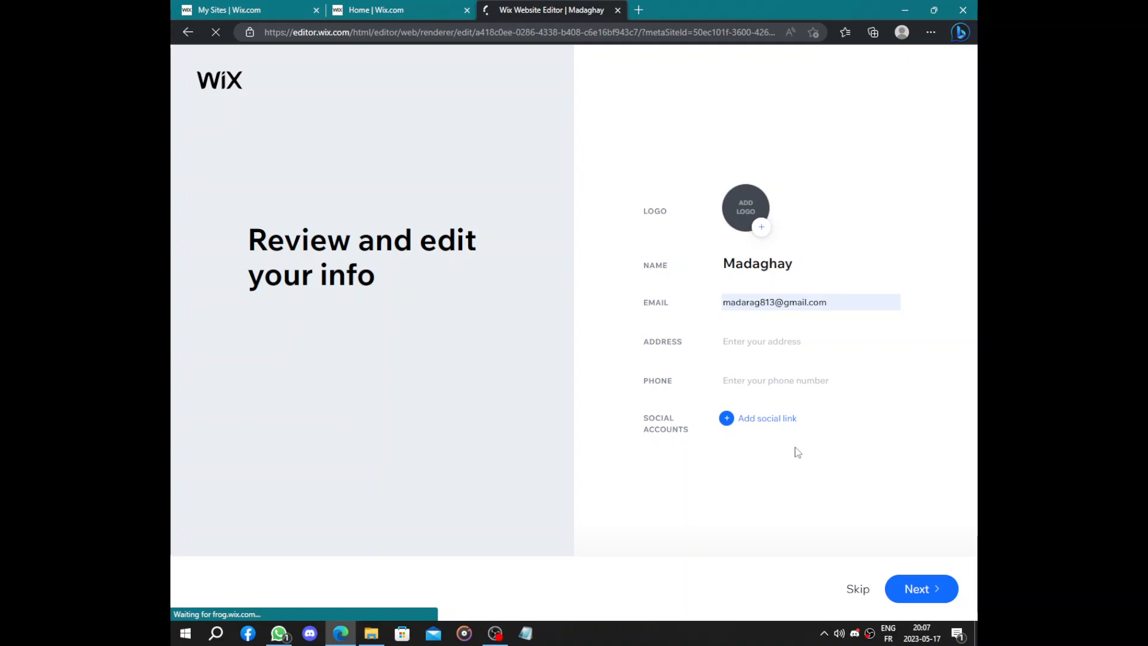
left_click(783, 420)
left_click(909, 583)
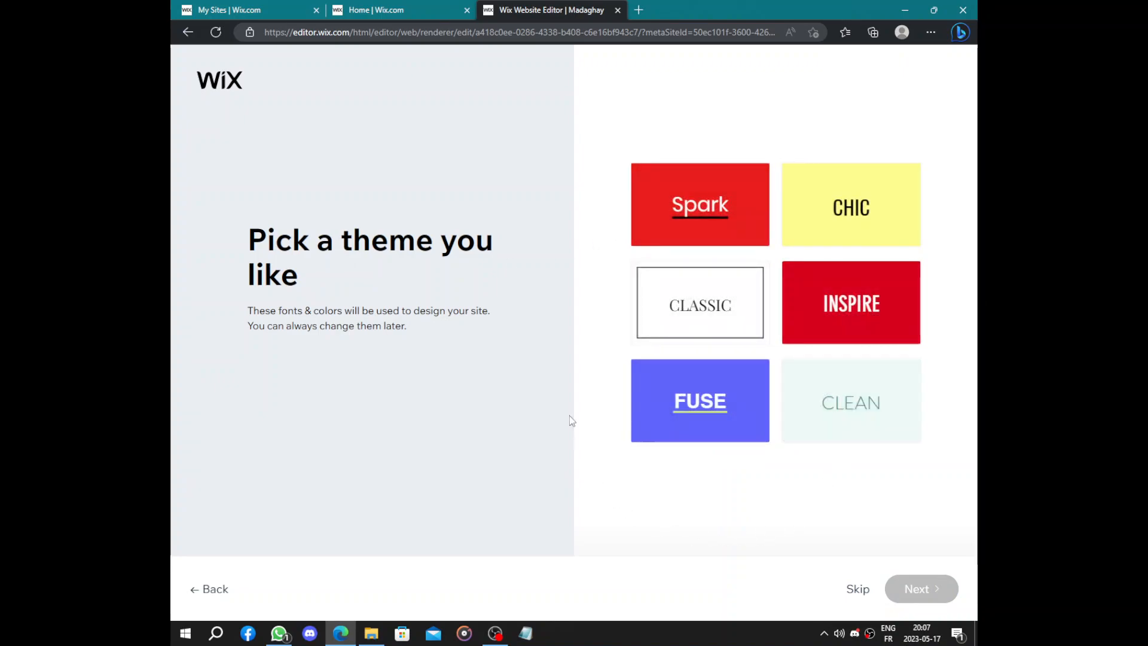
Choose the Classic theme and the "Get Fit with Madaghay" homepage design for the site
left_click(700, 305)
left_click(923, 588)
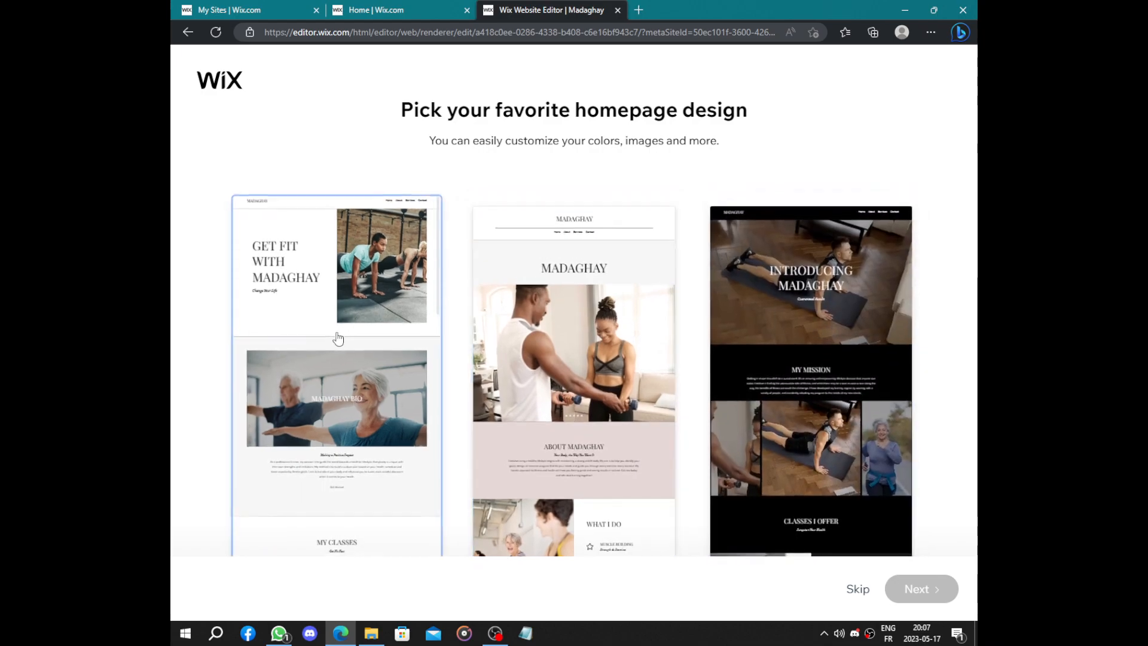
left_click(335, 335)
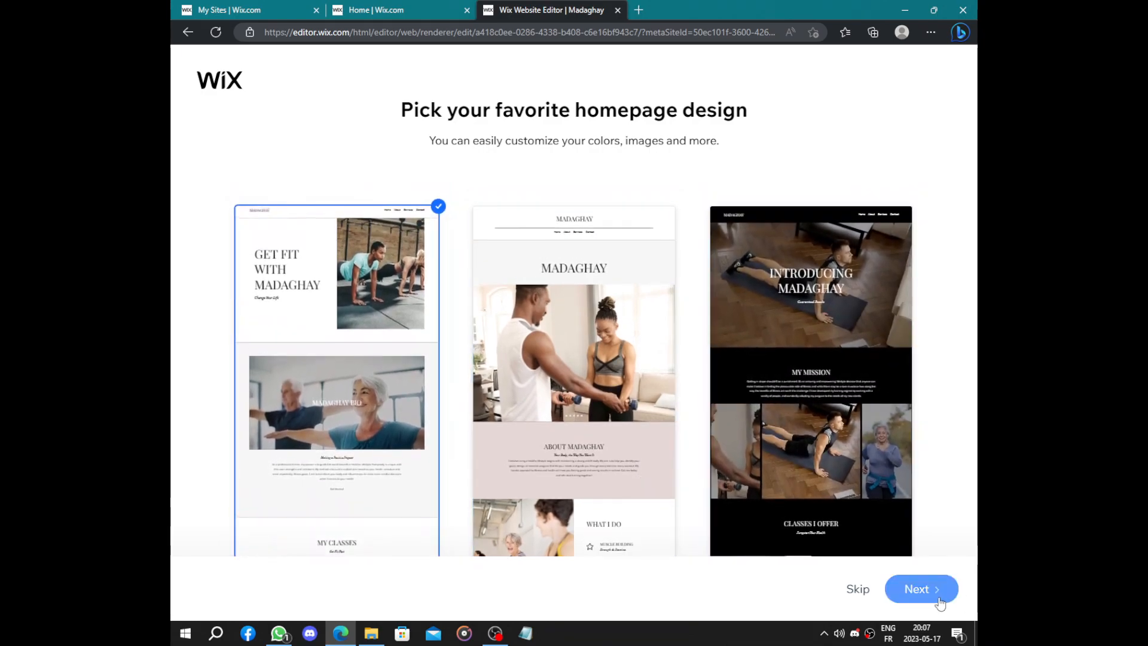
left_click(945, 588)
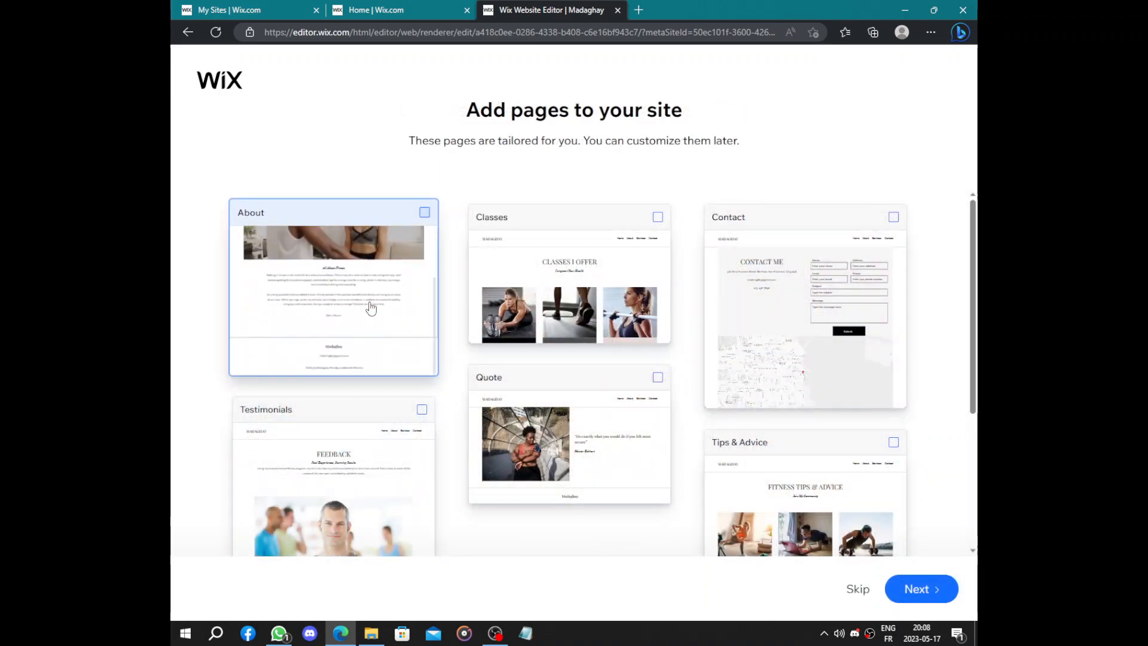
Add the About, Classes, Quote, FAQ and Tips & Advice pages to the site and finish its creation
left_click(370, 308)
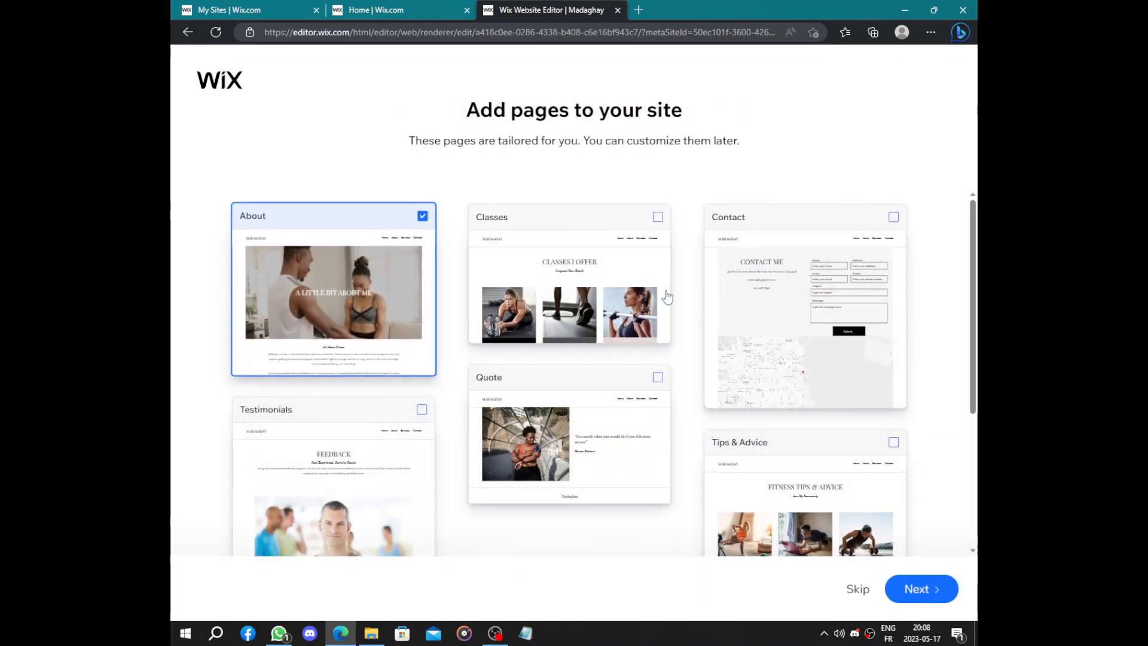
left_click(608, 294)
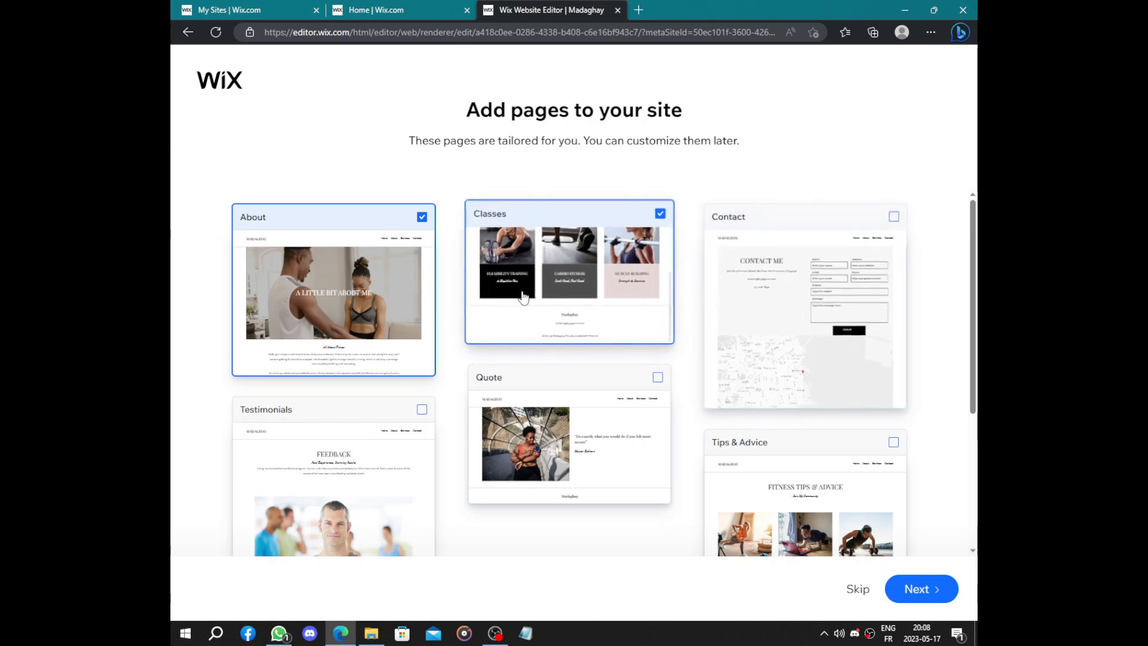
scroll(469, 381, "down", 3)
left_click(478, 275)
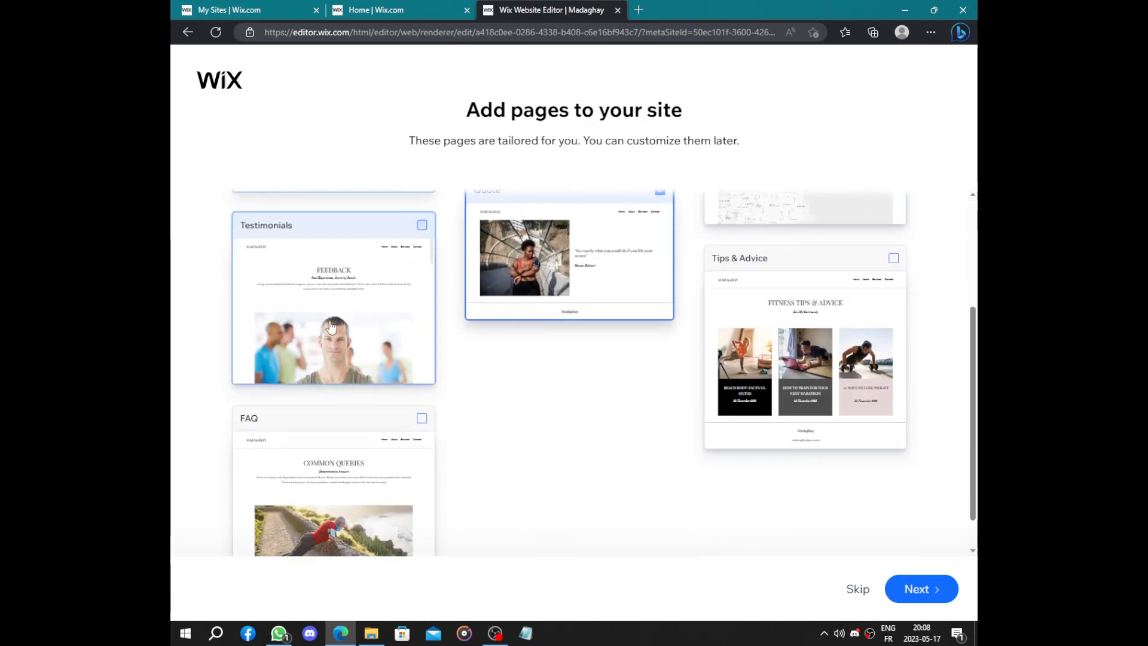
left_click(383, 457)
left_click(707, 383)
scroll(680, 386, "up", 3)
left_click(914, 588)
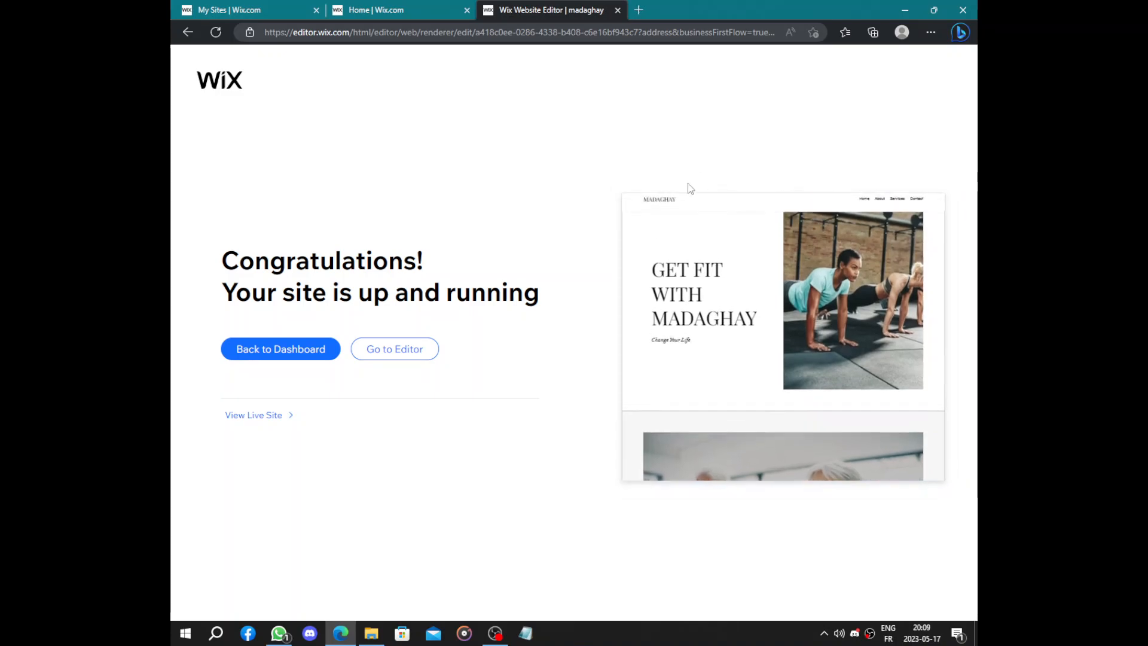
Look through the generated home page in the site editor and publish the site
left_click(417, 358)
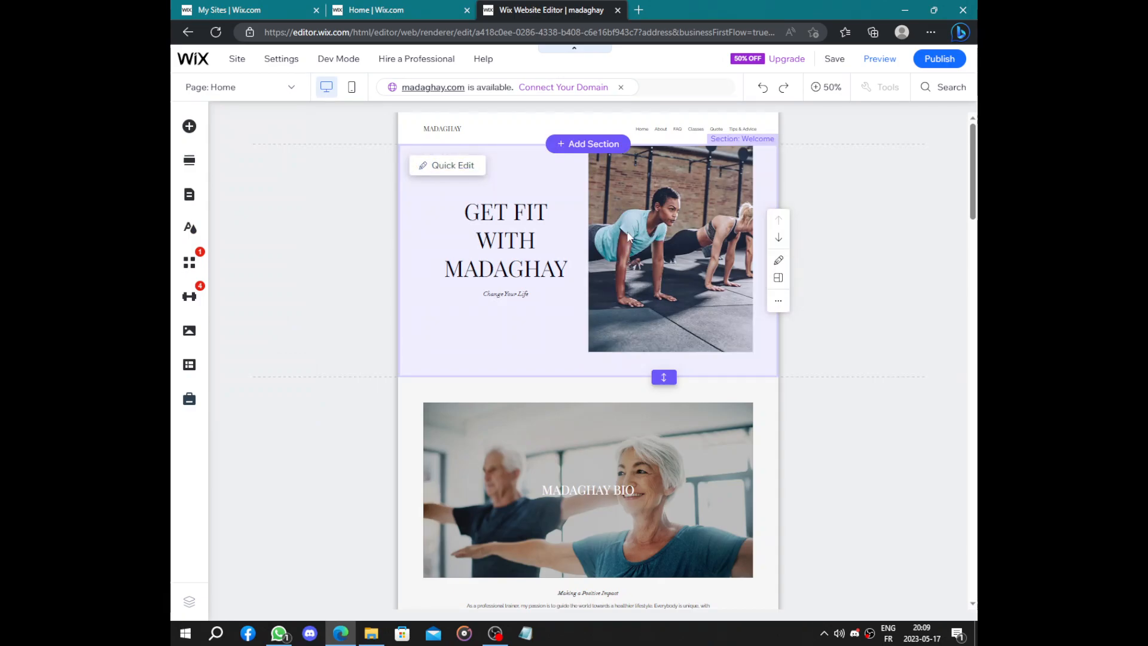
scroll(658, 314, "down", 15)
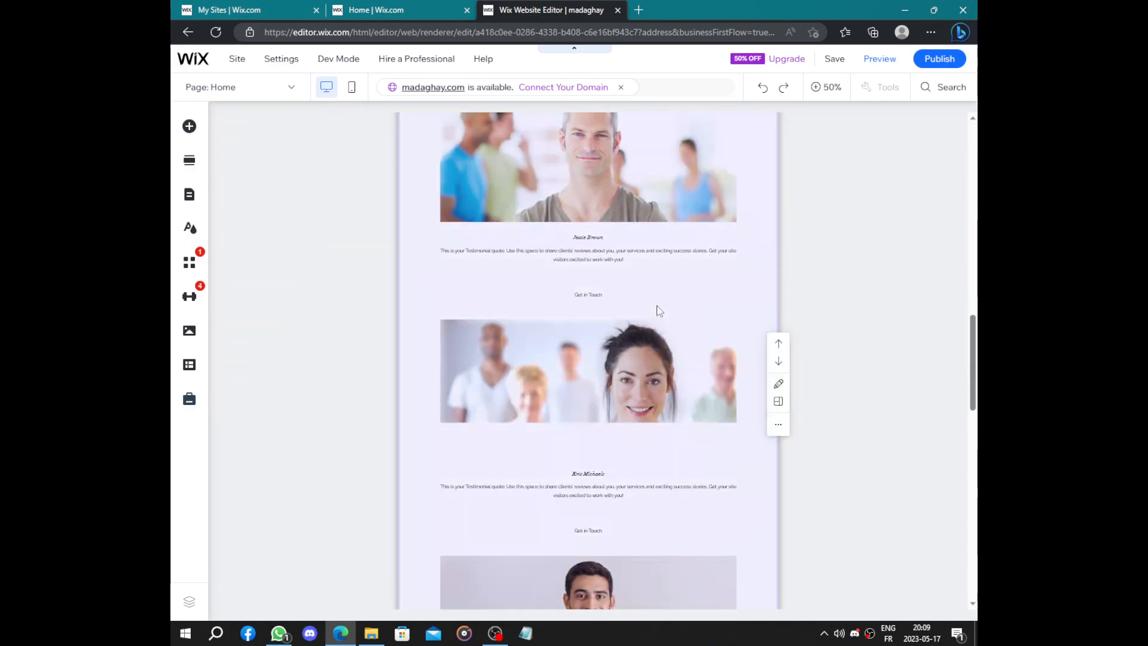
scroll(658, 311, "down", 8)
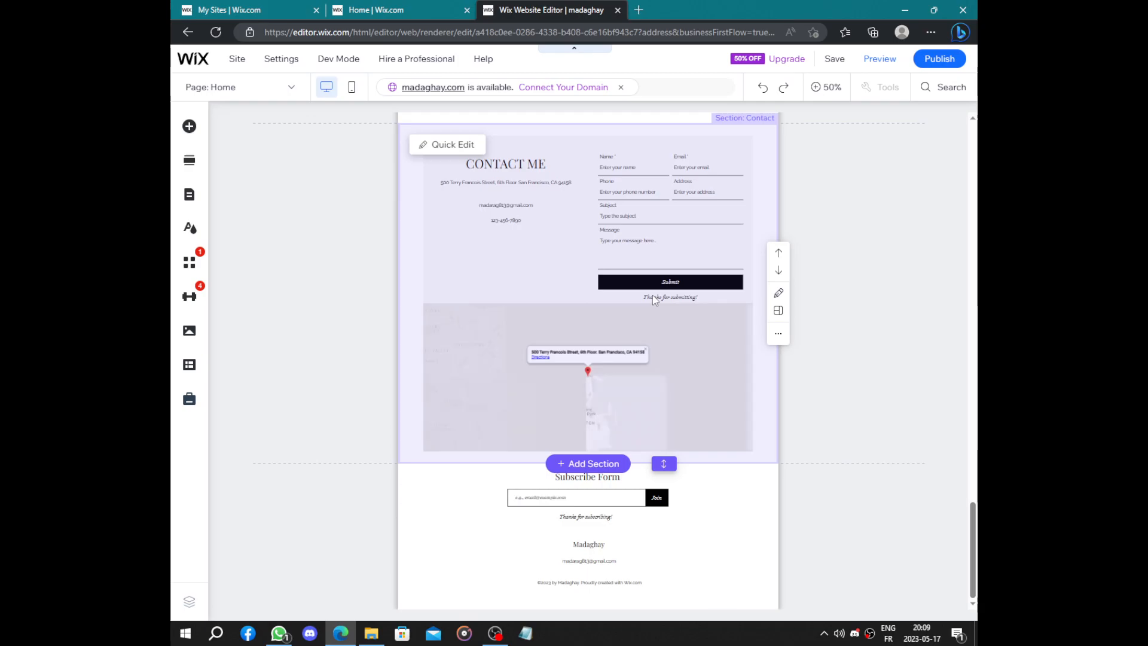
scroll(651, 293, "up", 20)
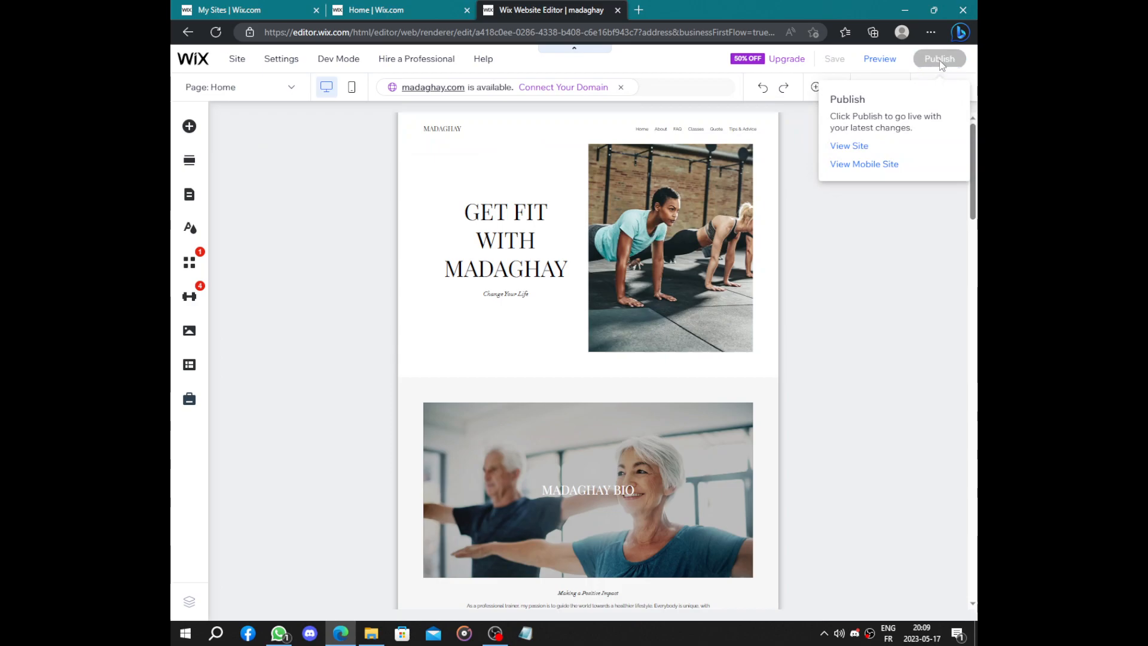
left_click(939, 58)
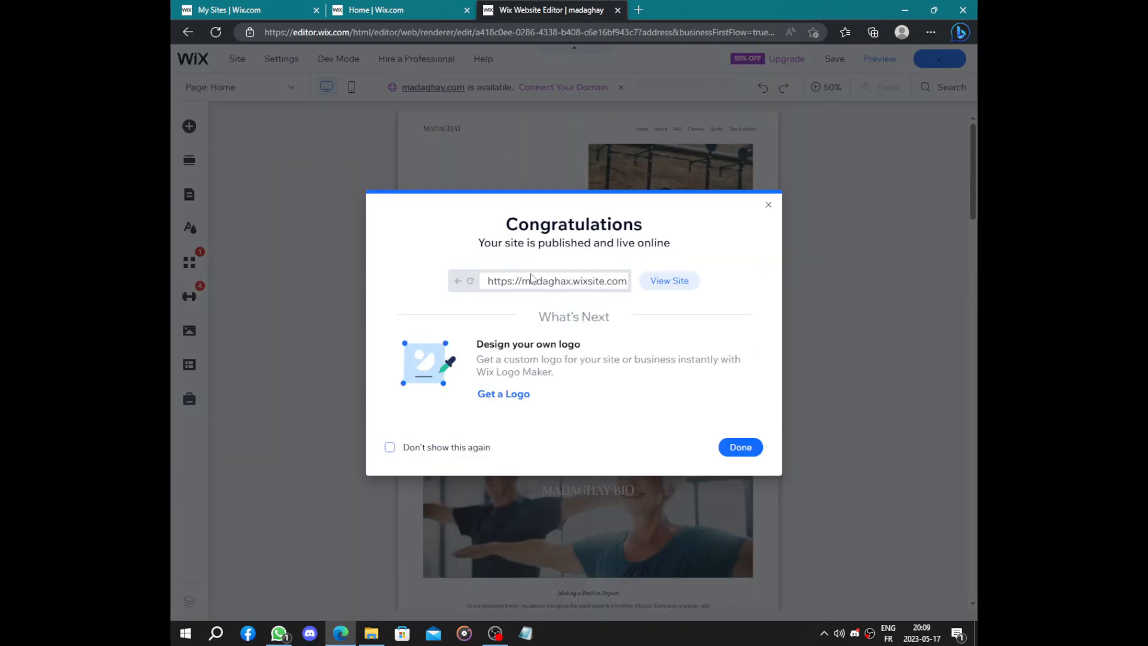
View the published live site, checking its web address and the home page from the header to the footer
left_click(663, 281)
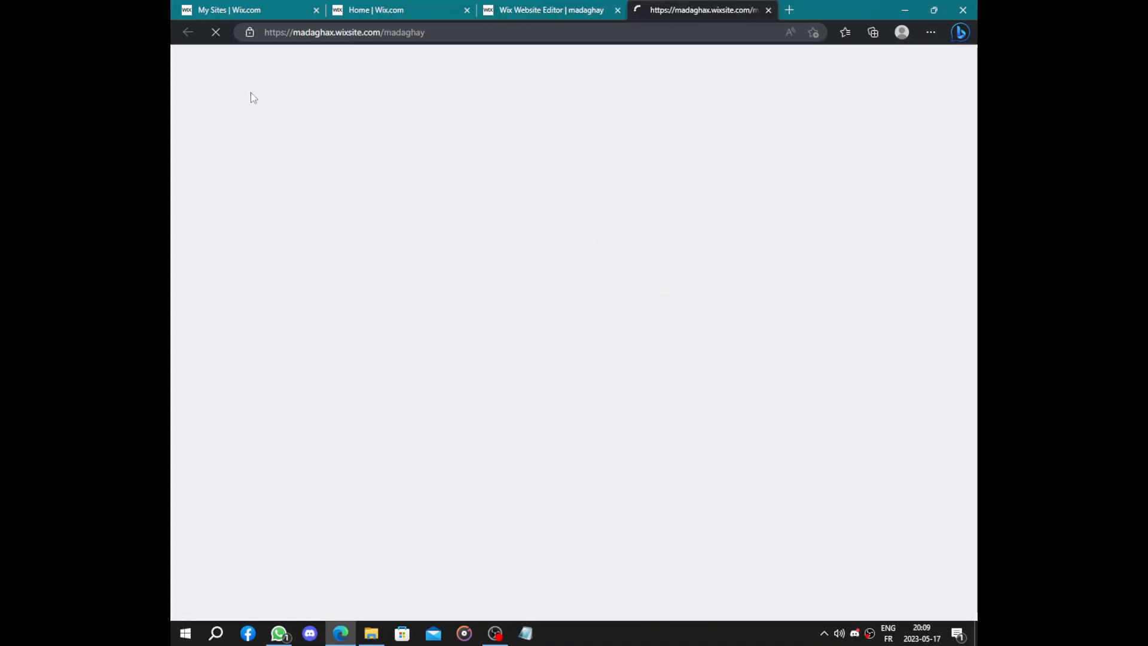
left_click_drag(264, 31, 439, 34)
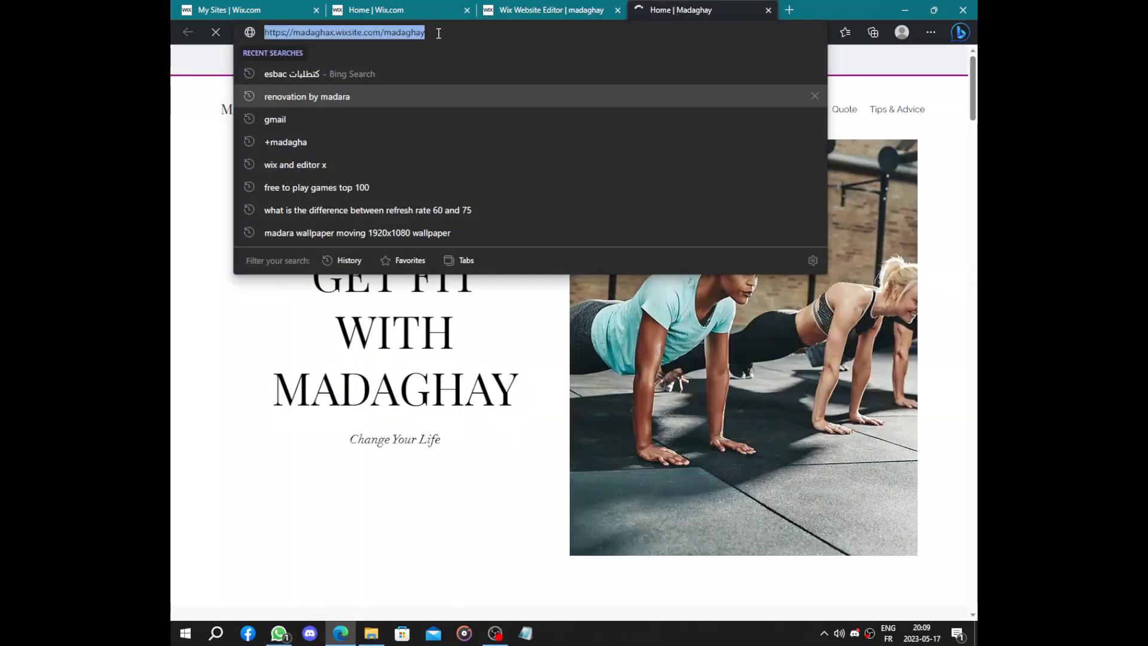
left_click(314, 420)
scroll(446, 248, "down", 5)
scroll(447, 249, "down", 15)
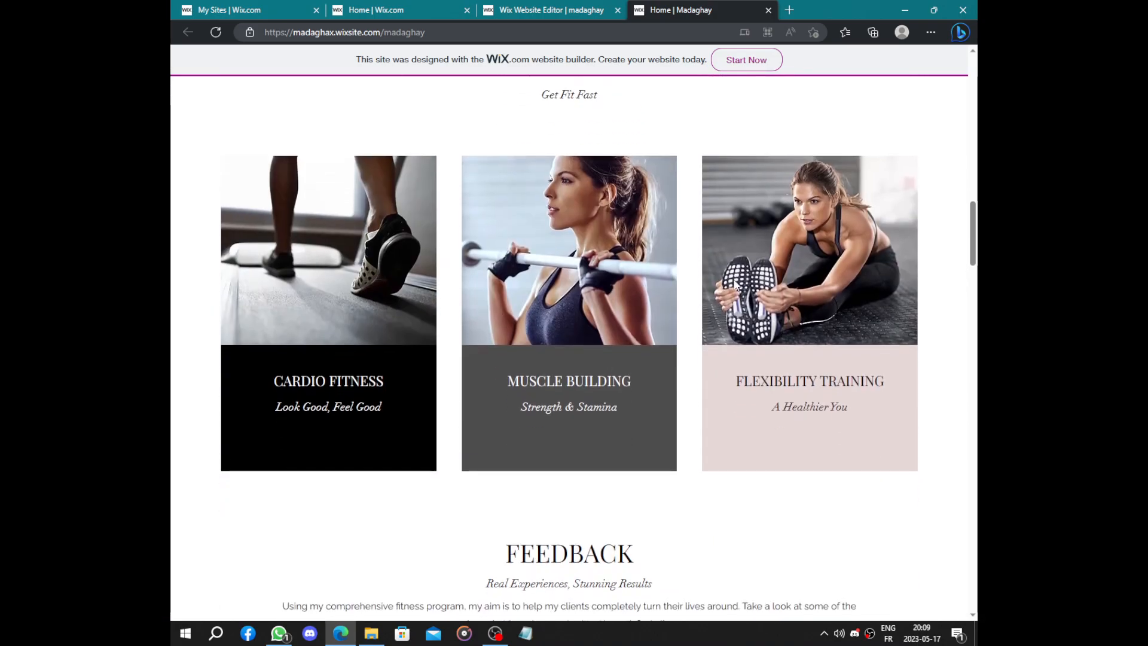
scroll(477, 359, "down", 15)
scroll(523, 350, "down", 20)
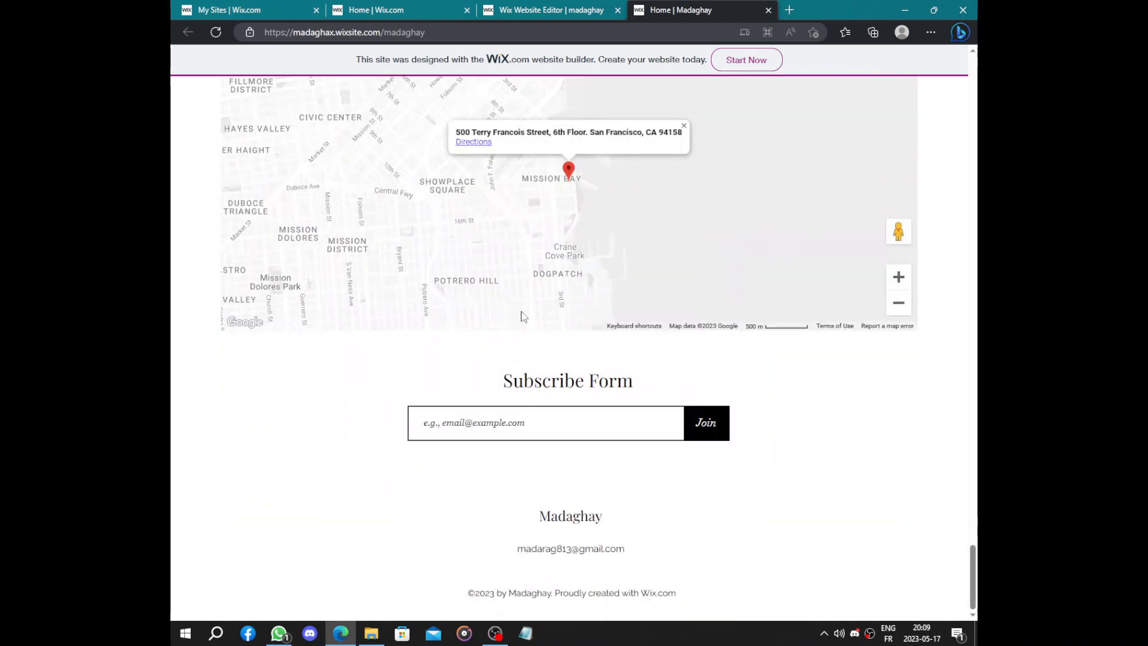
scroll(529, 251, "up", 20)
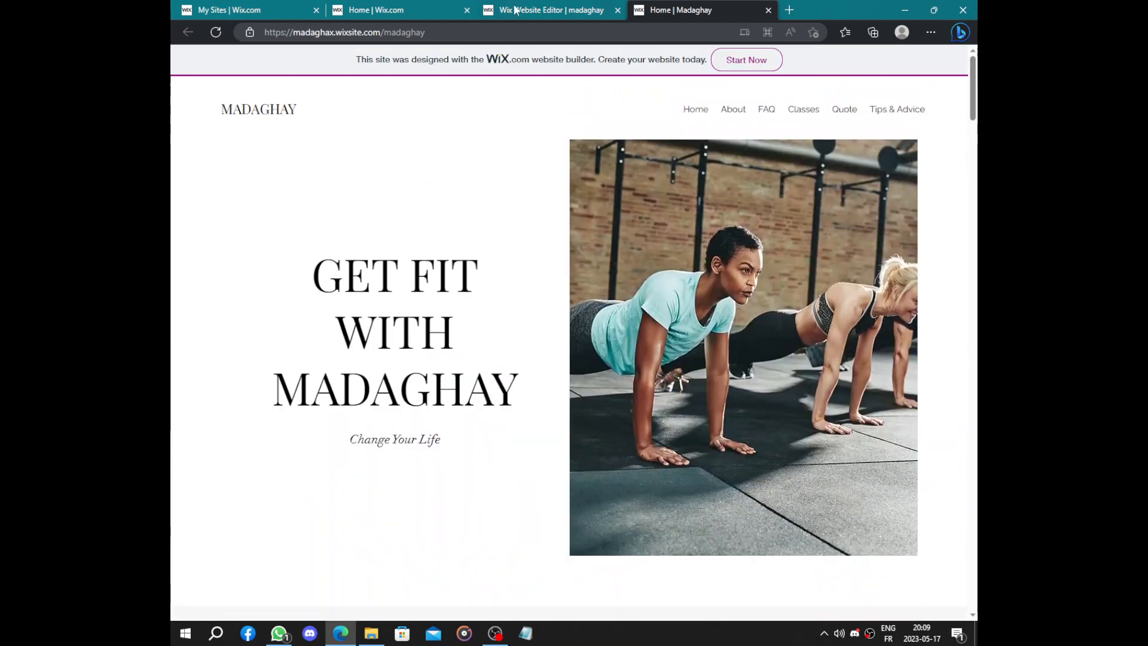
Close the publishing confirmation in the editor and return to the setup checklist on the site's dashboard
left_click(516, 10)
left_click(740, 448)
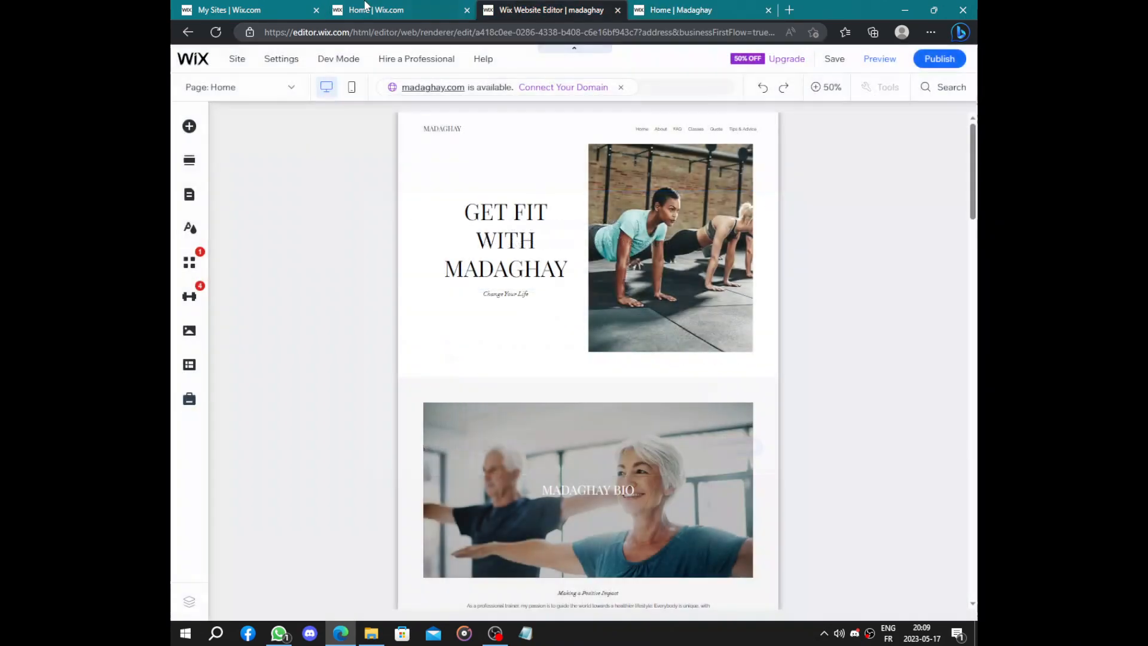
left_click(375, 10)
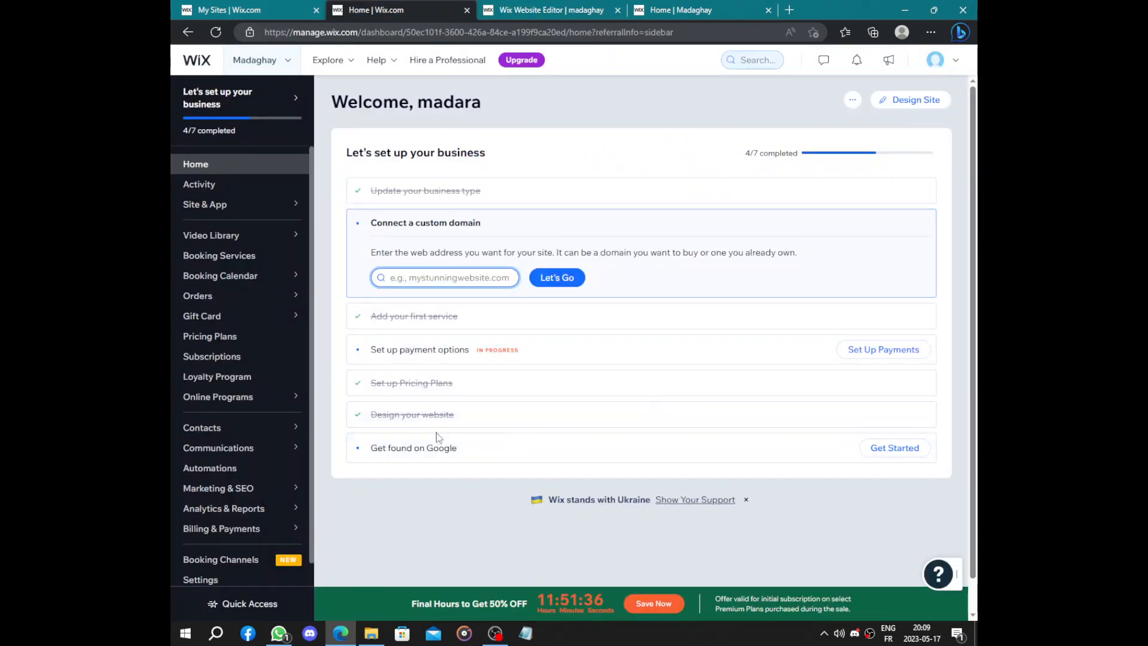
Open the Get found on Google task from the setup checklist, reload its page and start the SEO setup questions
left_click(413, 454)
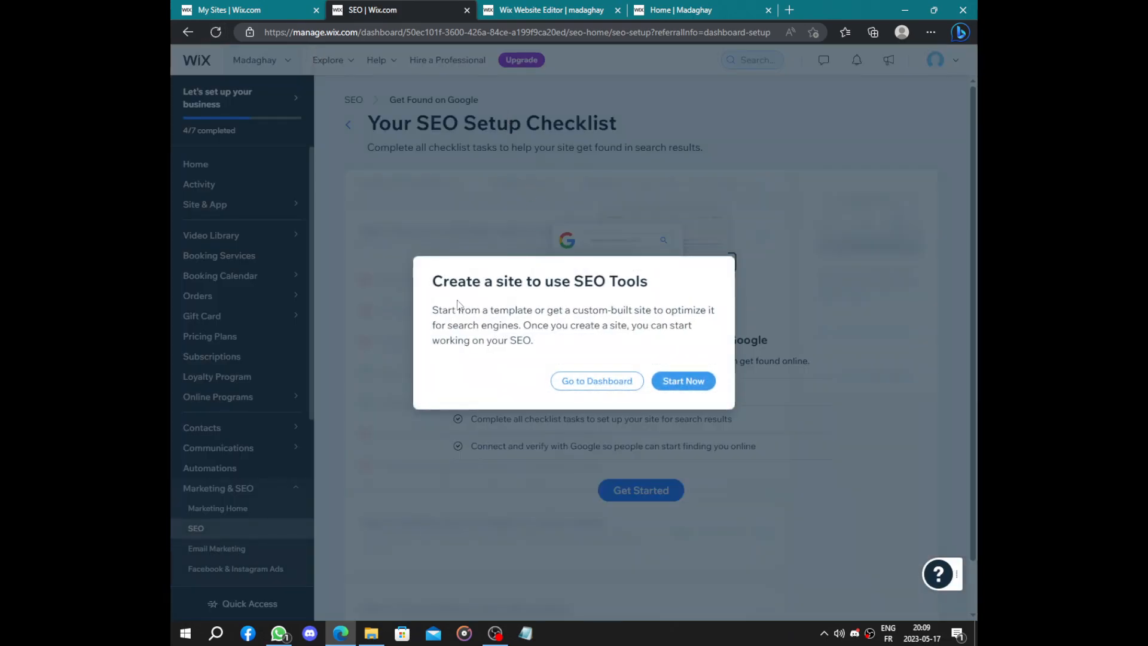
left_click_drag(430, 281, 657, 298)
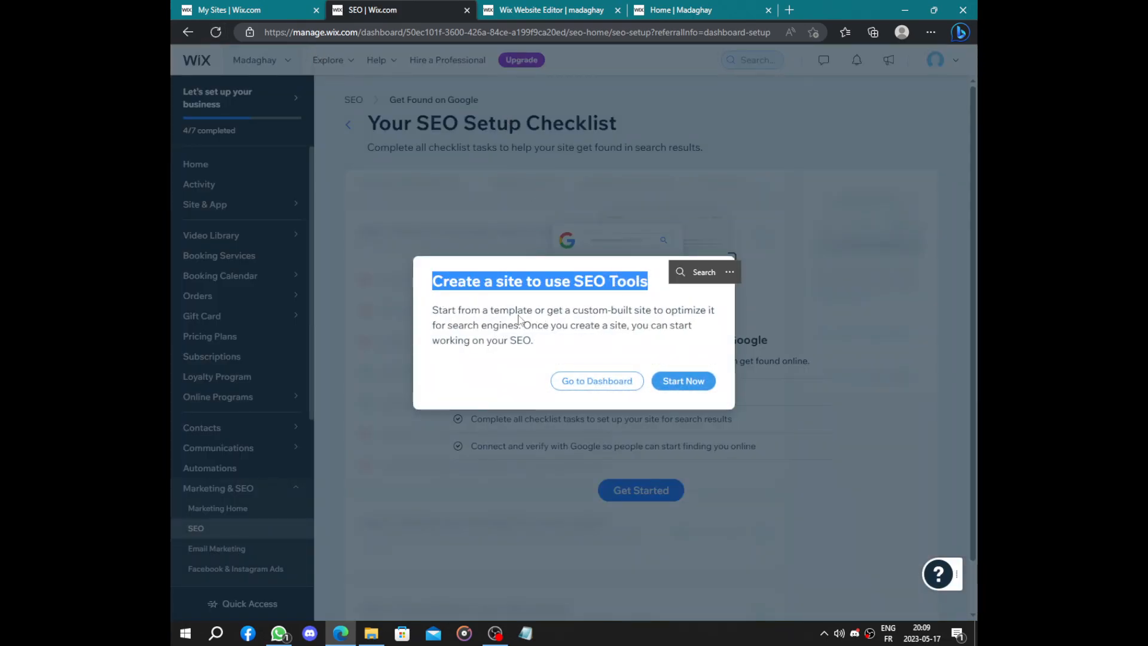
left_click(573, 319)
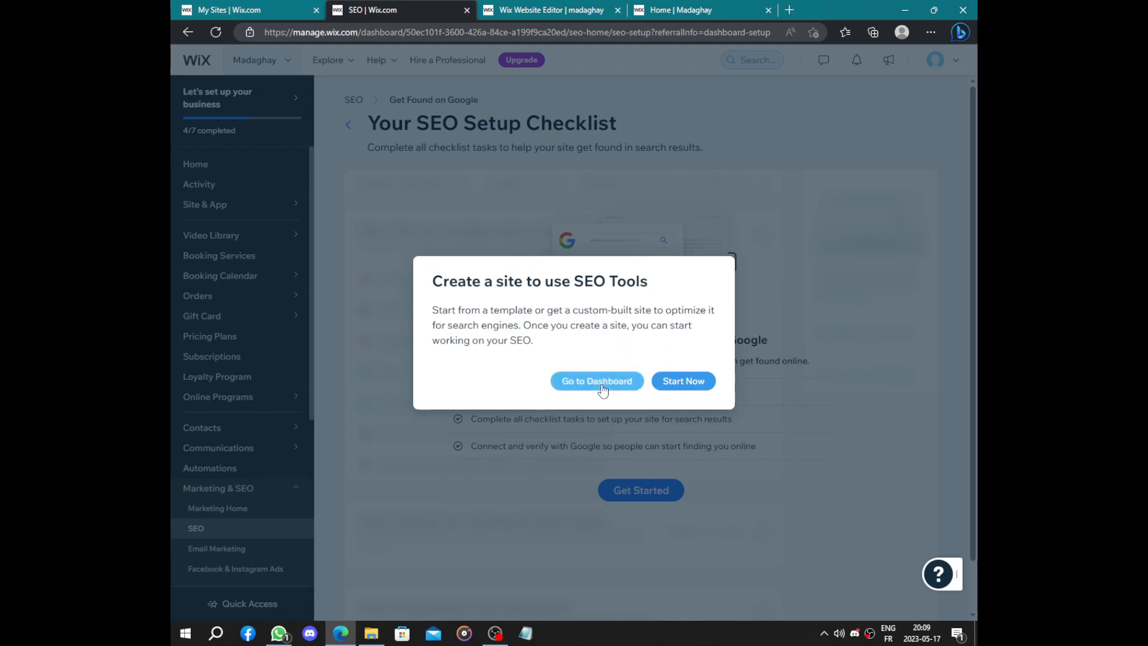
left_click(213, 31)
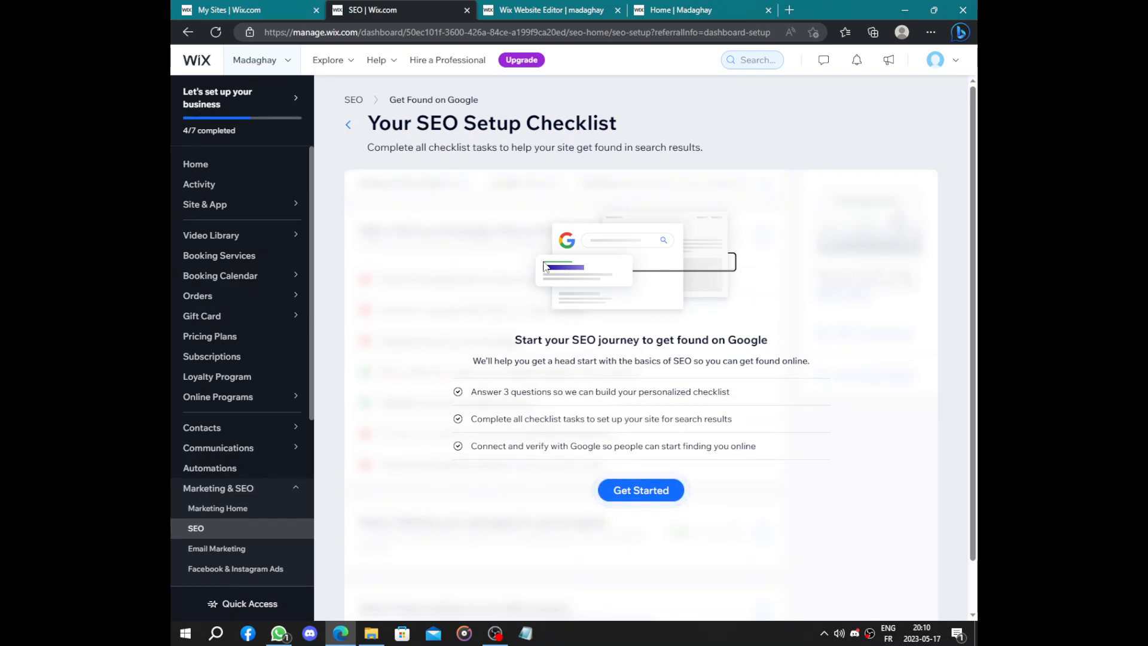
left_click(658, 496)
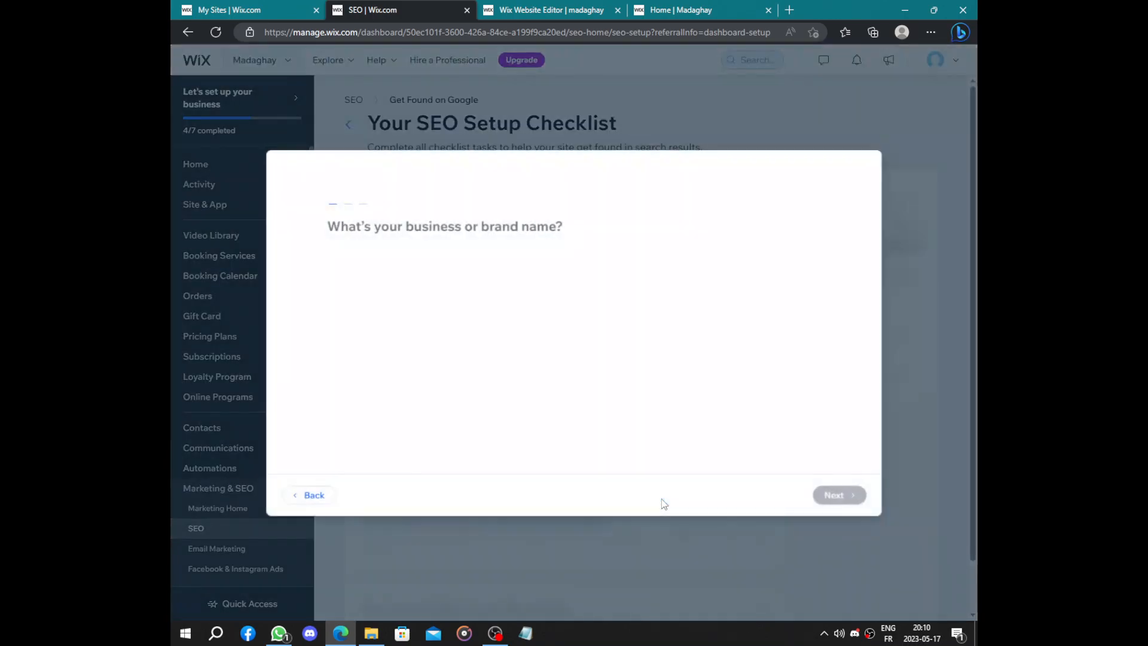
Enter Madara as the business or brand name and choose serving customers nationwide, worldwide or only online
left_click(575, 369)
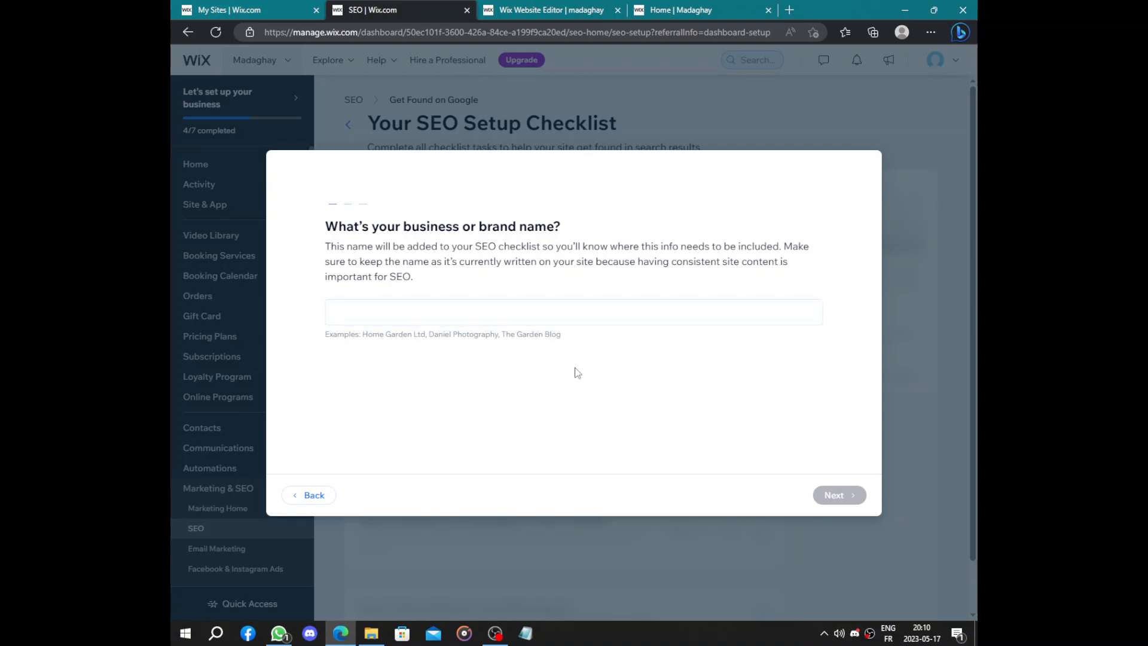
left_click(508, 324)
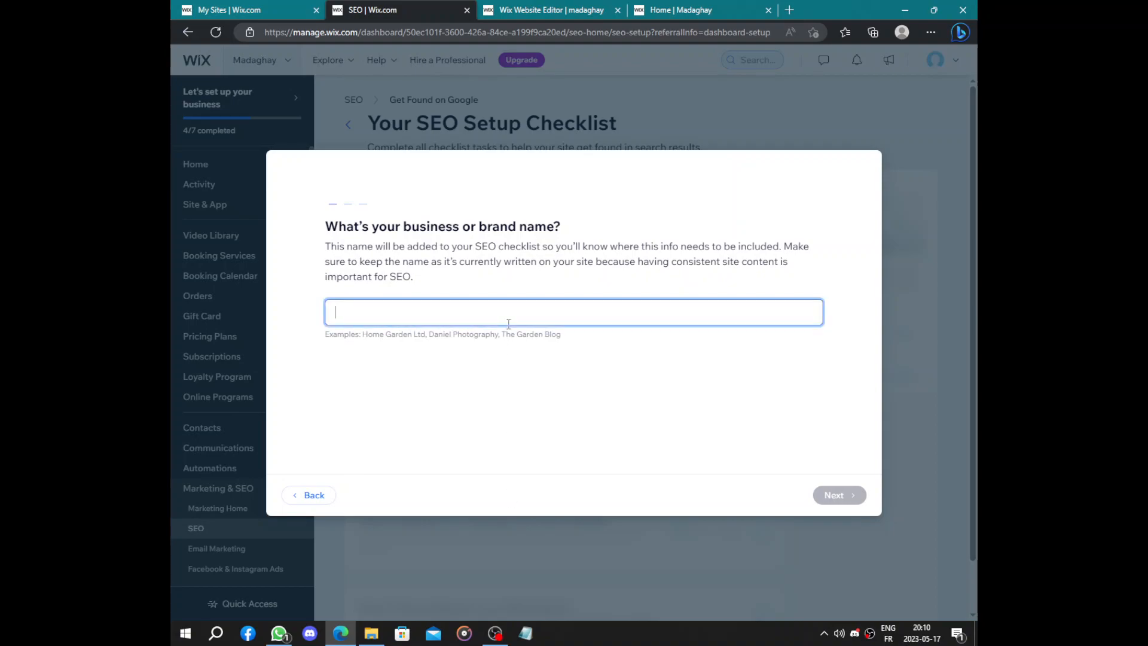
type("Madara")
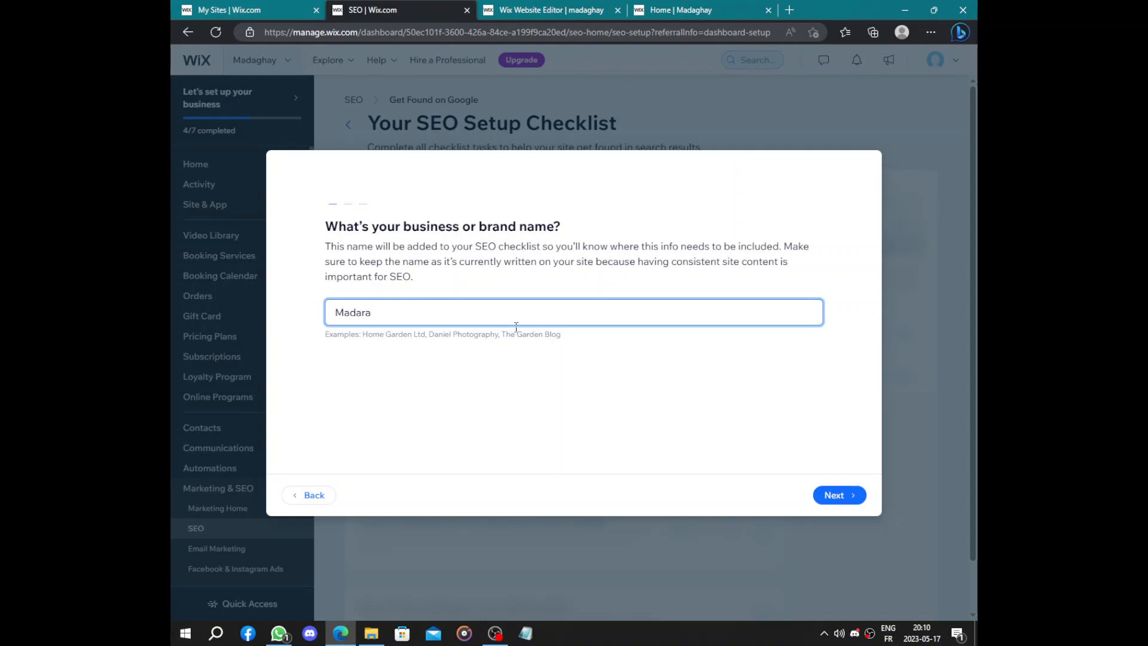
left_click(851, 496)
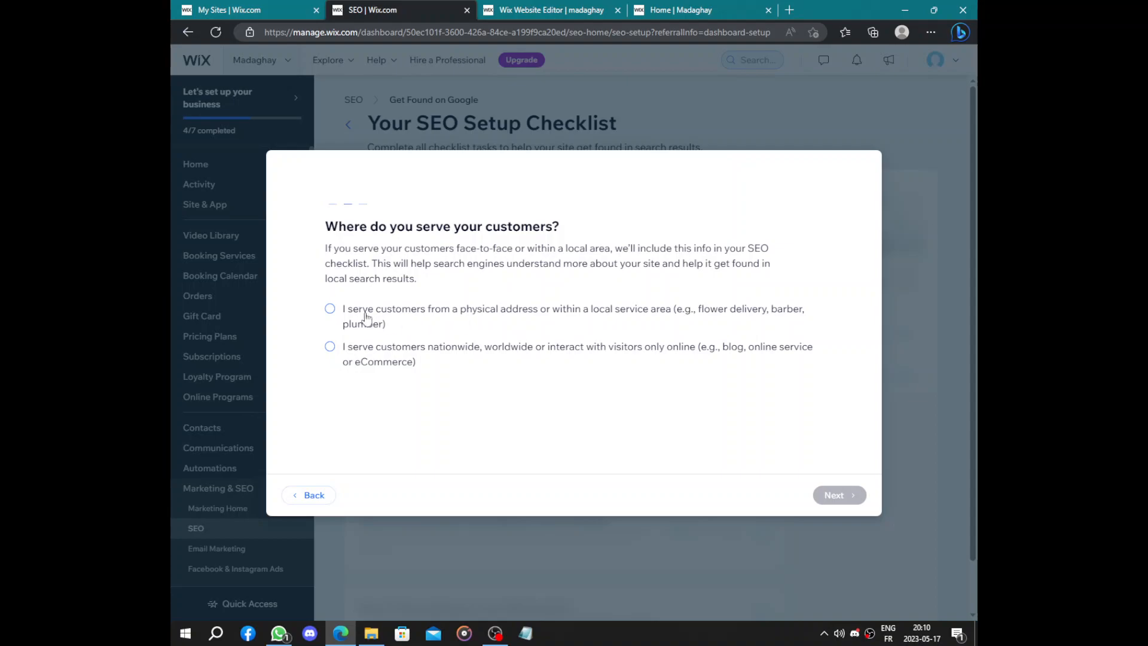
left_click(330, 347)
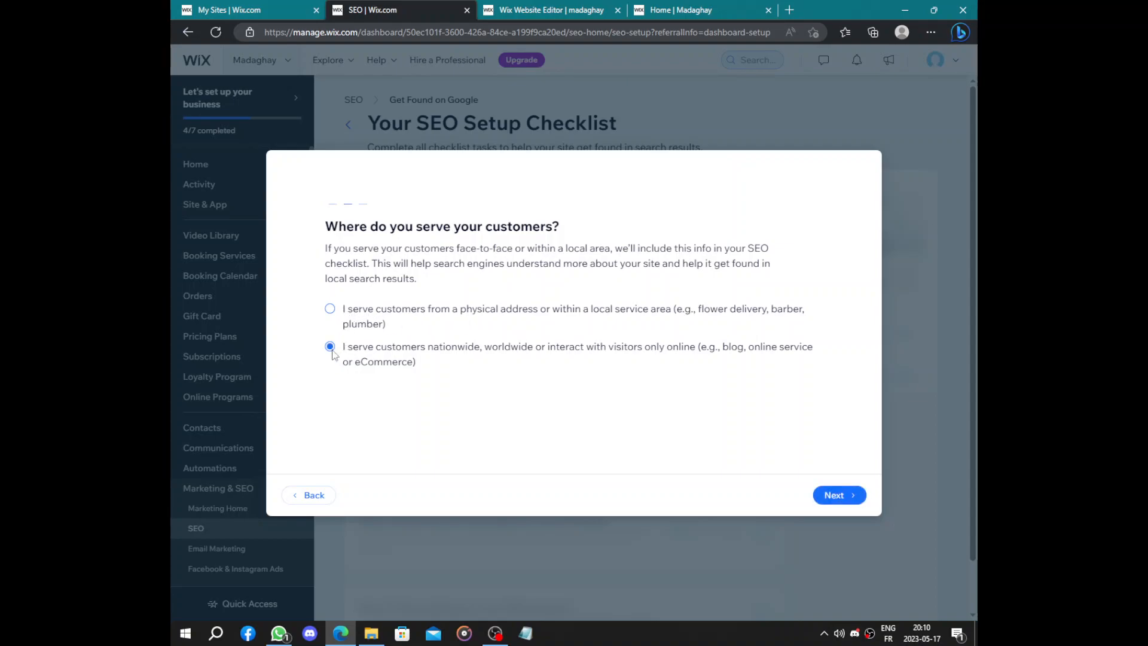
left_click(855, 491)
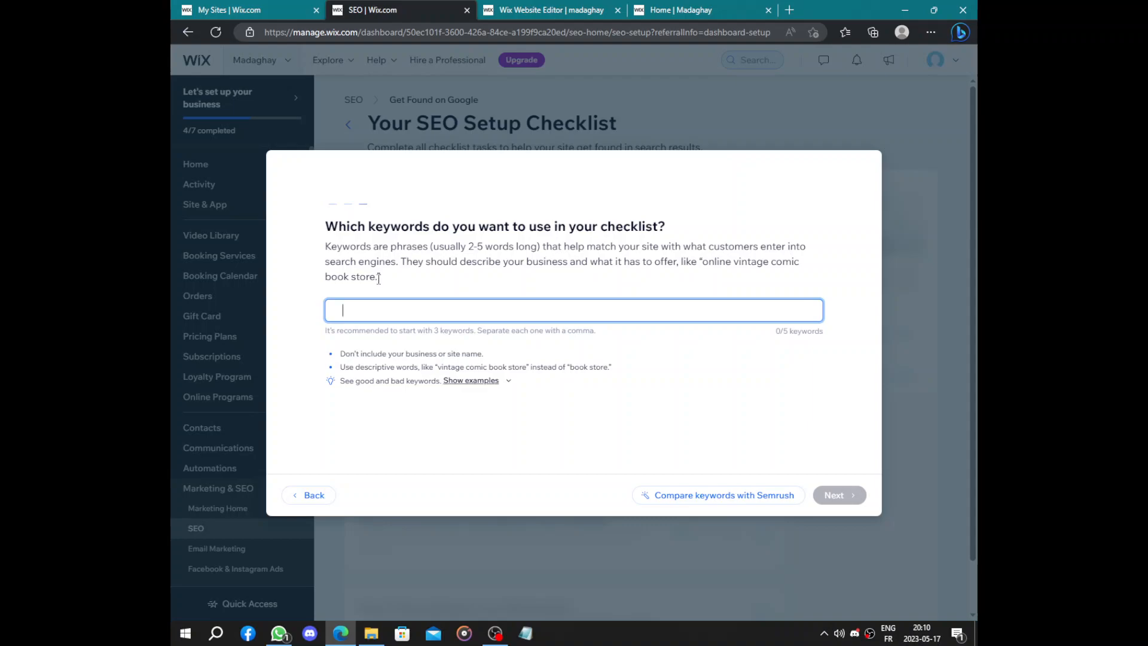
Add the keywords Madaghay trainers and body training, correcting the spelling of training, and generate the SEO checklist
type("Madaghay trainers")
key("Return")
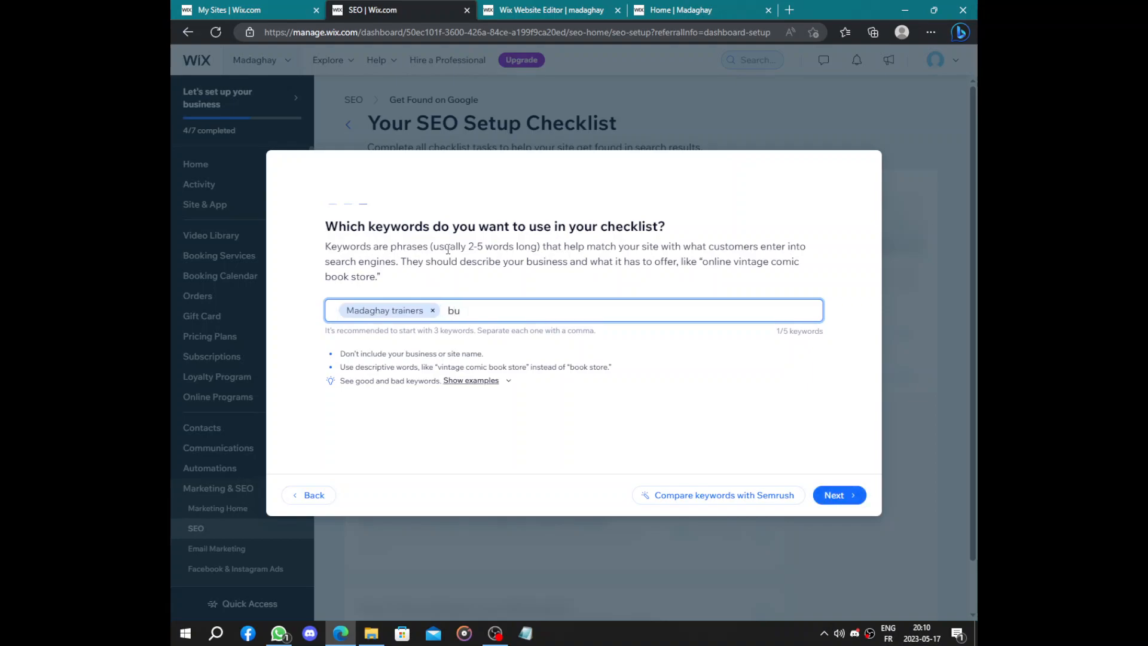
key("BackSpace")
type("ody trzining")
left_click(488, 310)
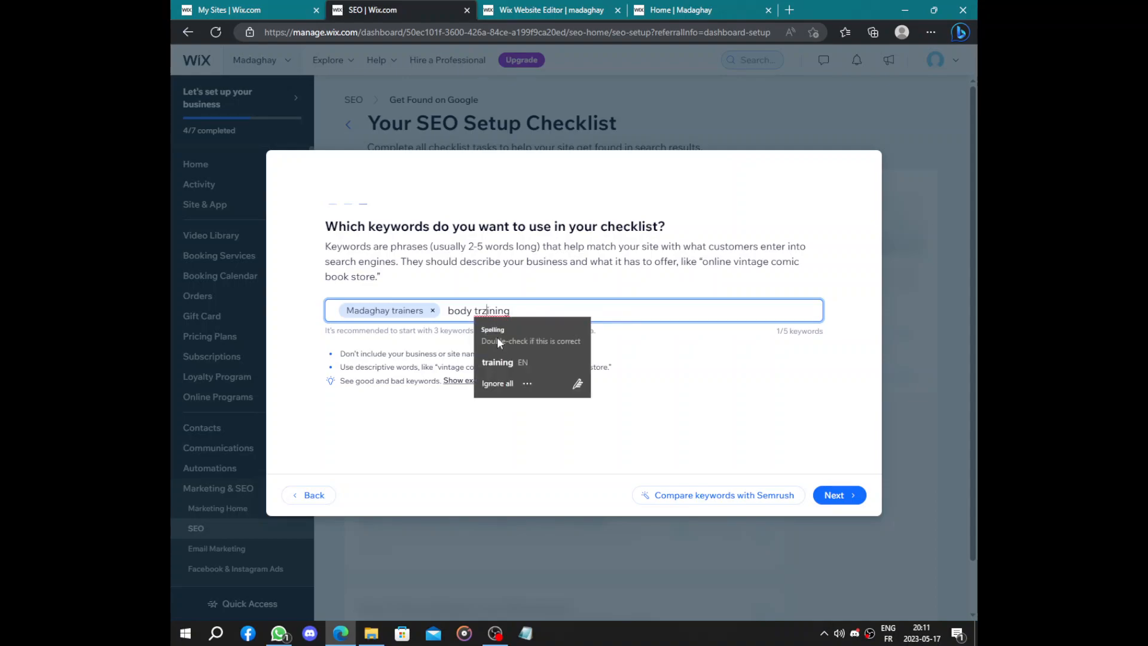
left_click(497, 361)
key("Return")
left_click(837, 496)
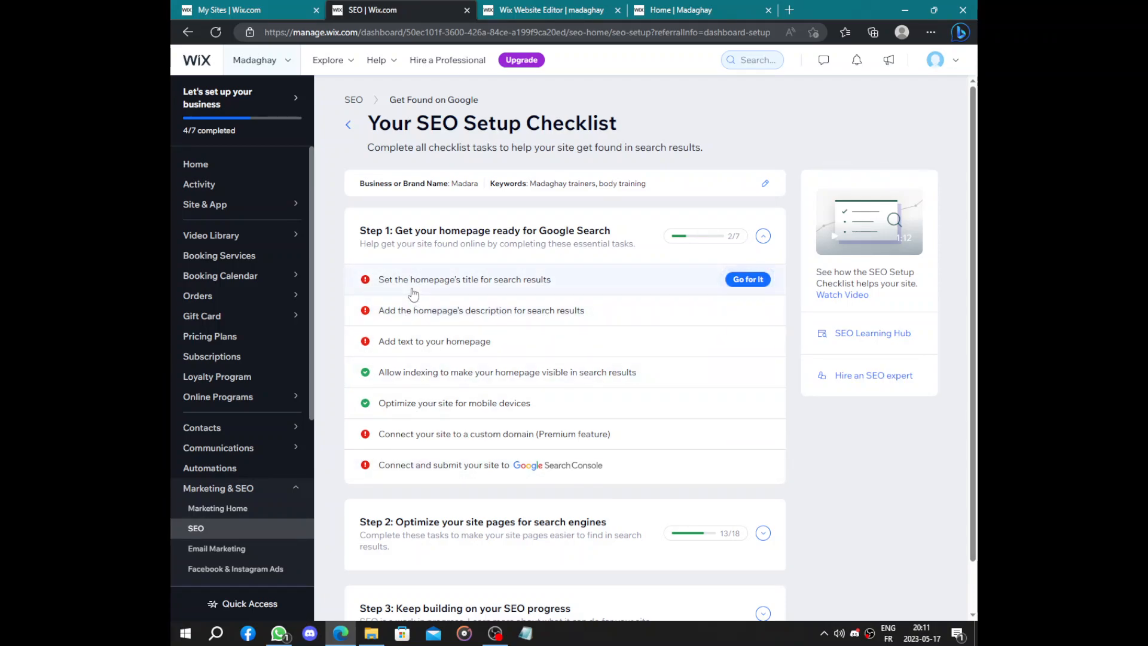
Read the details of the custom domain task in Step 1 of the SEO checklist and collapse them again
left_click(401, 436)
scroll(413, 376, "up", 4)
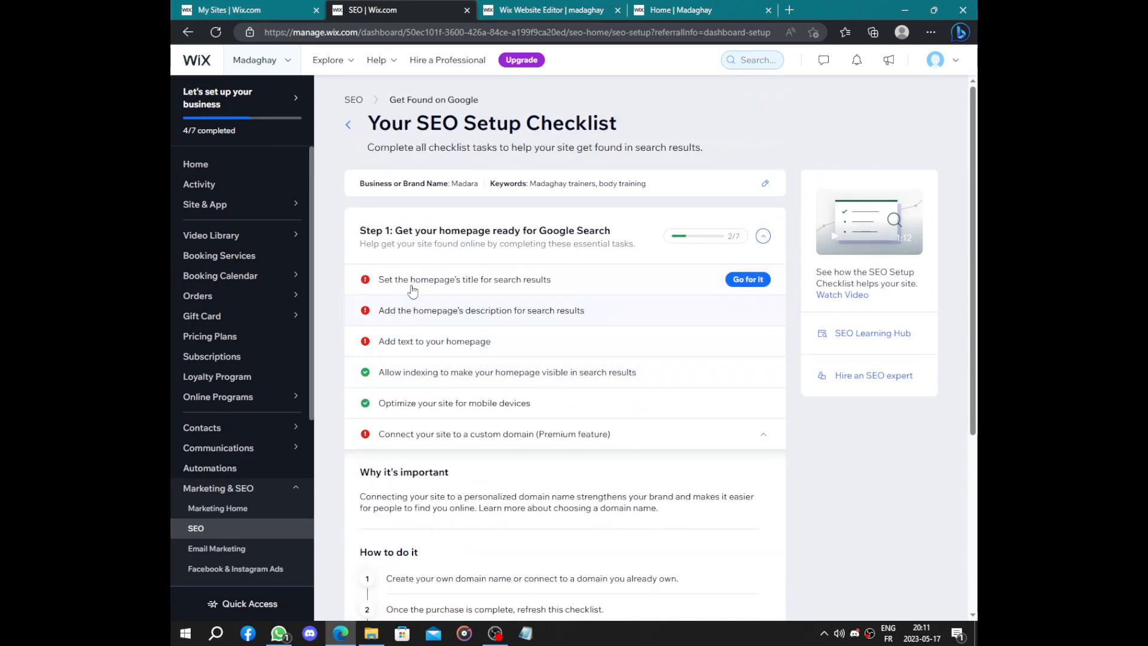
left_click(415, 443)
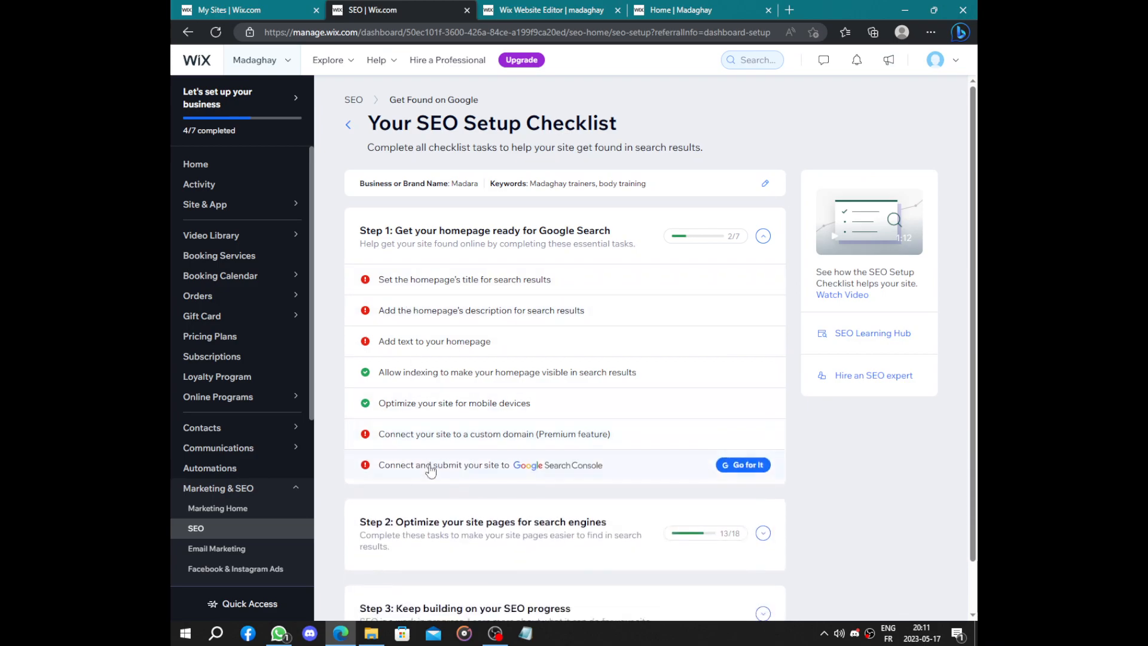
Try to connect the site to Google Search Console from its checklist task and look over the SEO checklist again
left_click(436, 472)
left_click(395, 512)
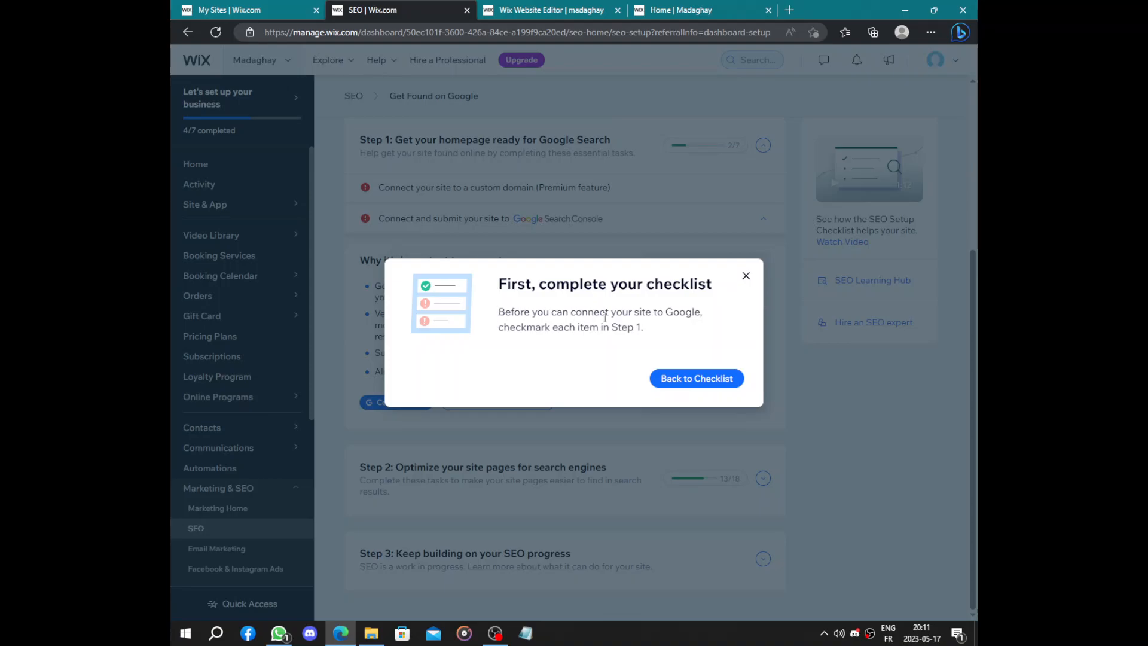
left_click(744, 275)
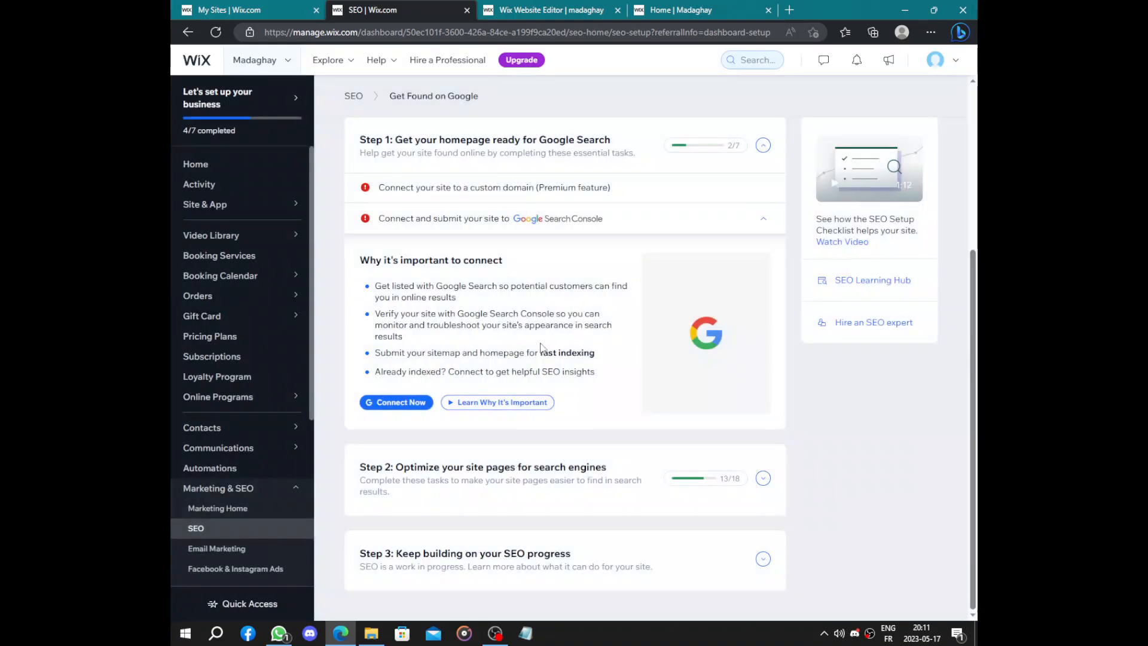
scroll(476, 254, "up", 5)
scroll(477, 255, "down", 3)
scroll(475, 251, "up", 3)
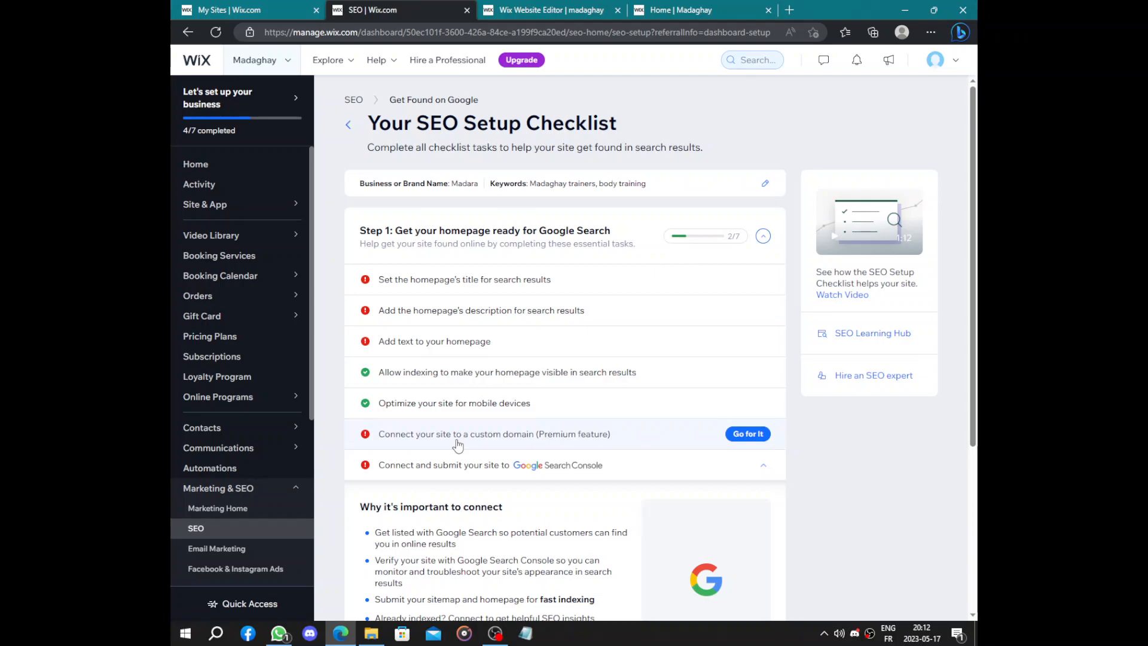
View the published live home page briefly and return to the SEO setup checklist
left_click(703, 7)
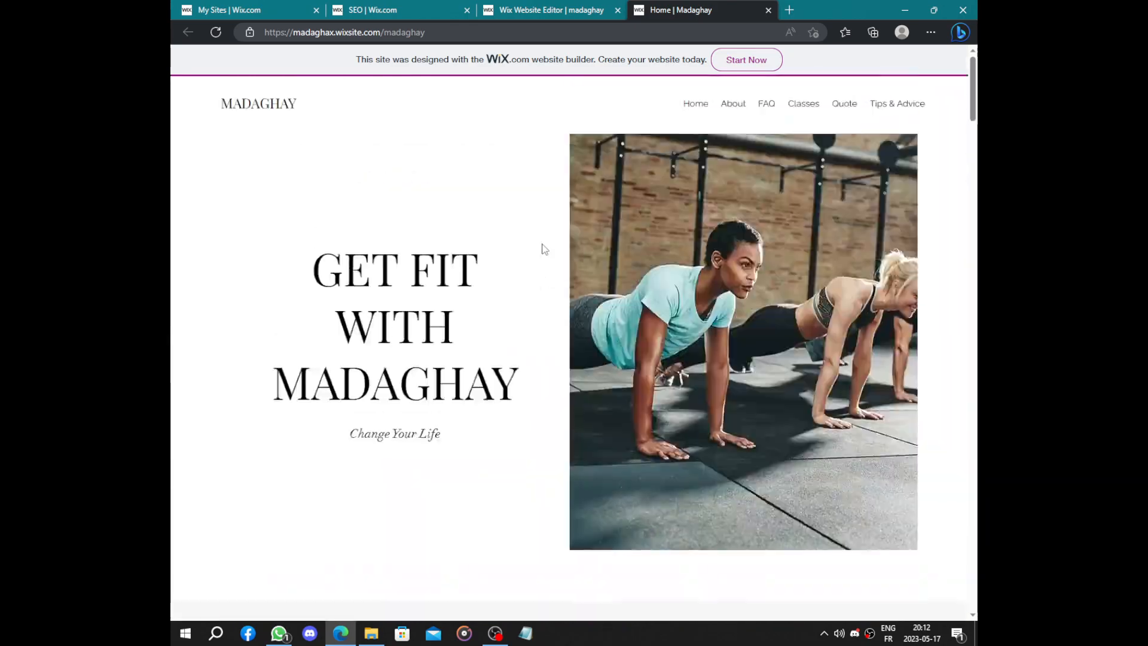
key("ctrl+shift+Tab")
key("ctrl+shift+Tab")
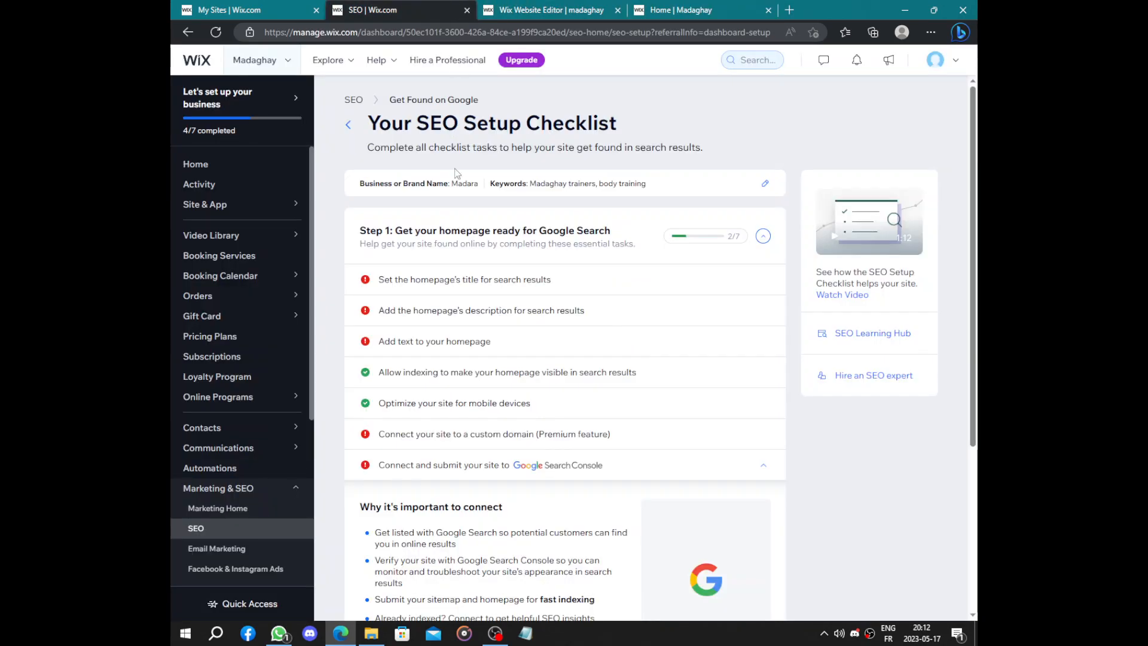